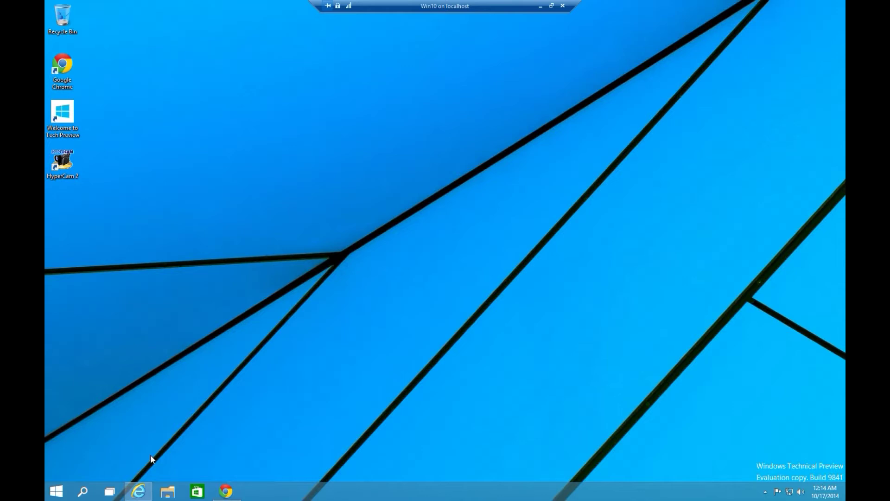
Glance at the EXPA dashboard desktop, then return to the empty first desktop
left_click(110, 491)
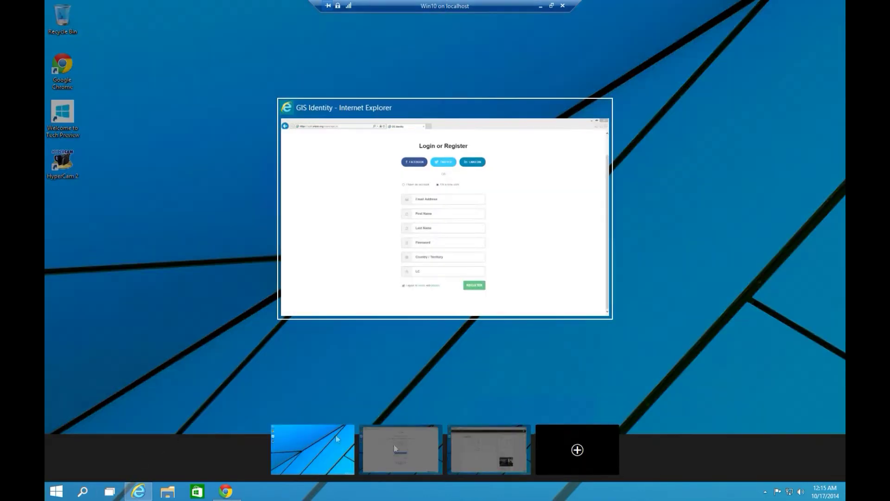
left_click(471, 455)
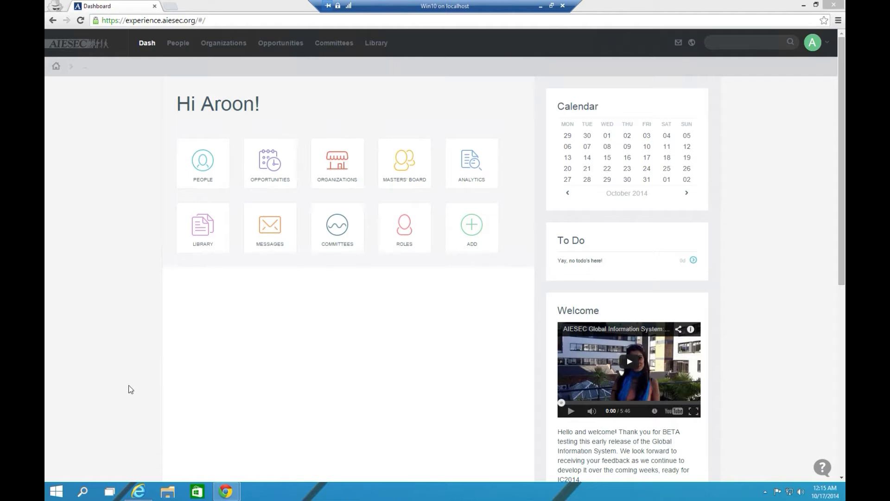
left_click(113, 496)
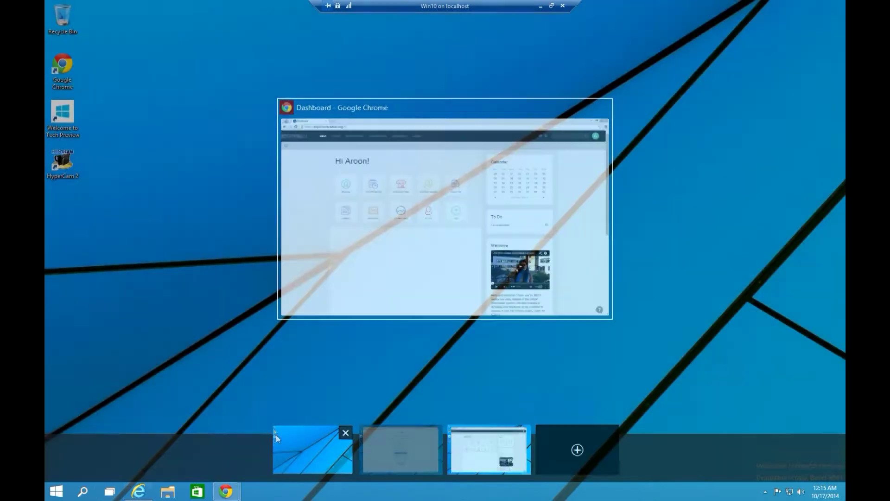
left_click(277, 438)
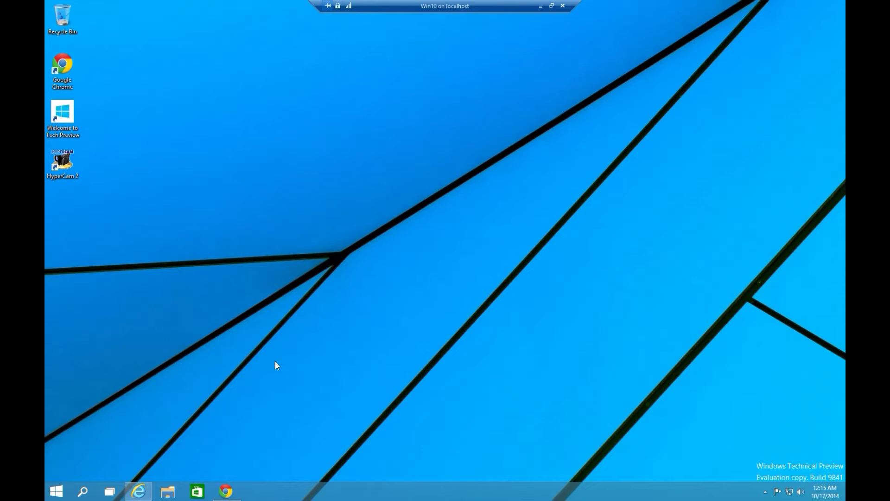
Enter the student's e-mail address in the registration form
left_click(138, 493)
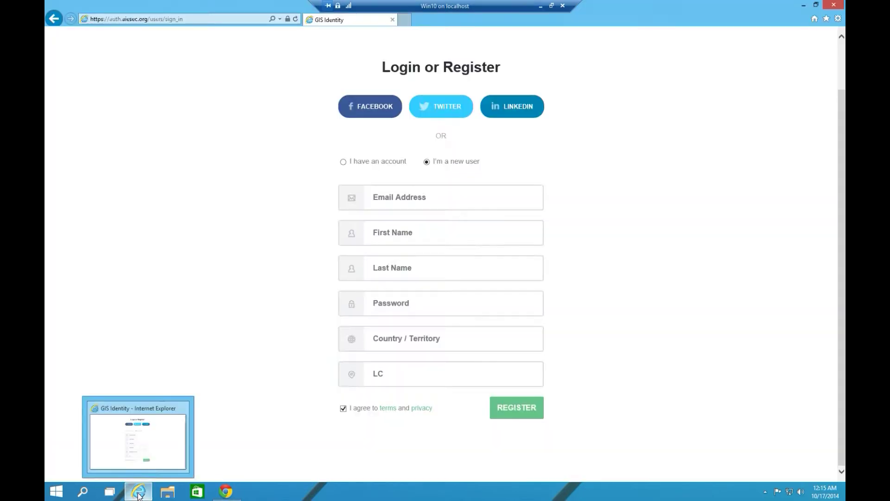
left_click(394, 198)
scroll(408, 153, "up", 1)
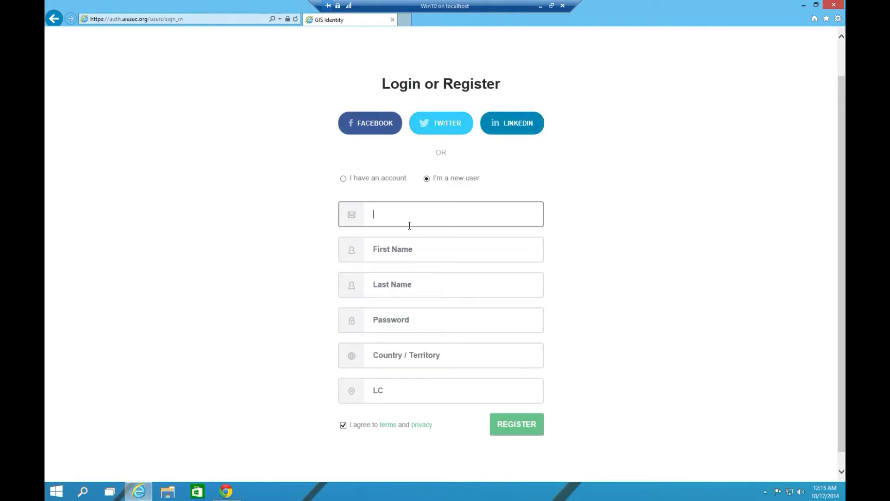
Fill in the student's first name, last name and account password
key("Tab")
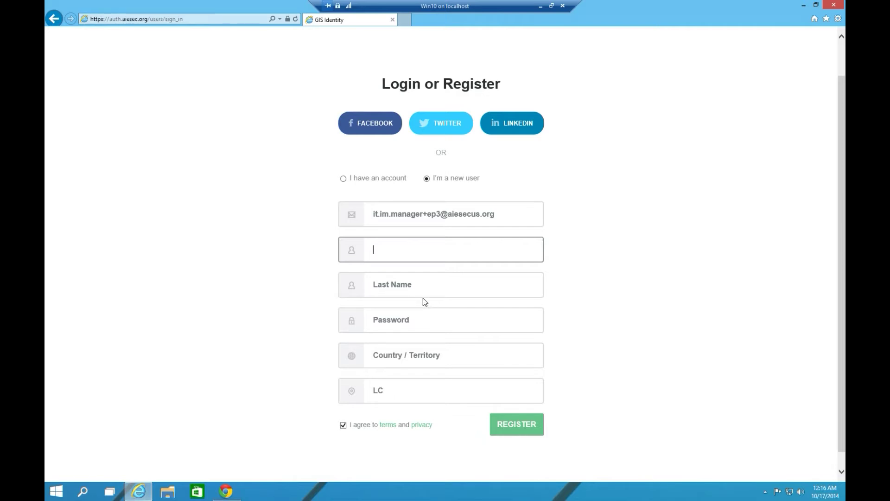
key("Tab")
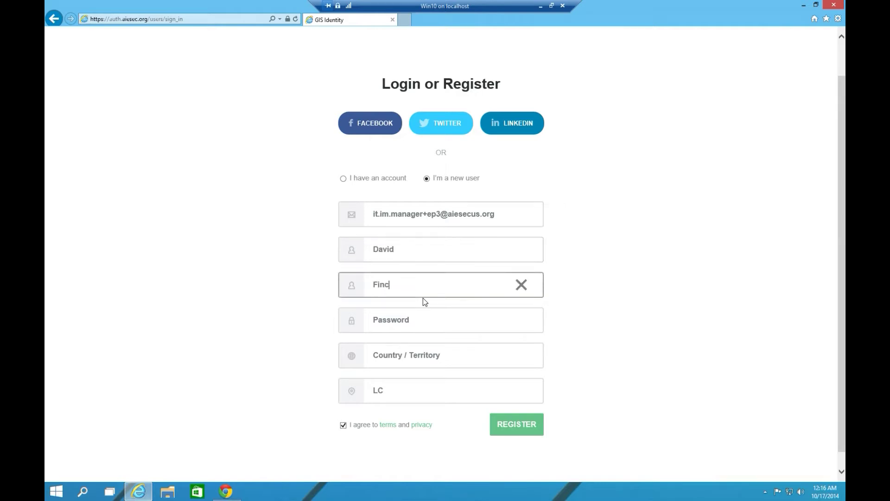
left_click(412, 322)
type("•••••••••")
Choose UNITED STATES and AIESEC in GEORGIA TECH. as country and committee, then register
left_click(396, 360)
type("Uni")
key("Down")
key("Down")
key("Down")
key("Return")
left_click(377, 393)
type("Geo")
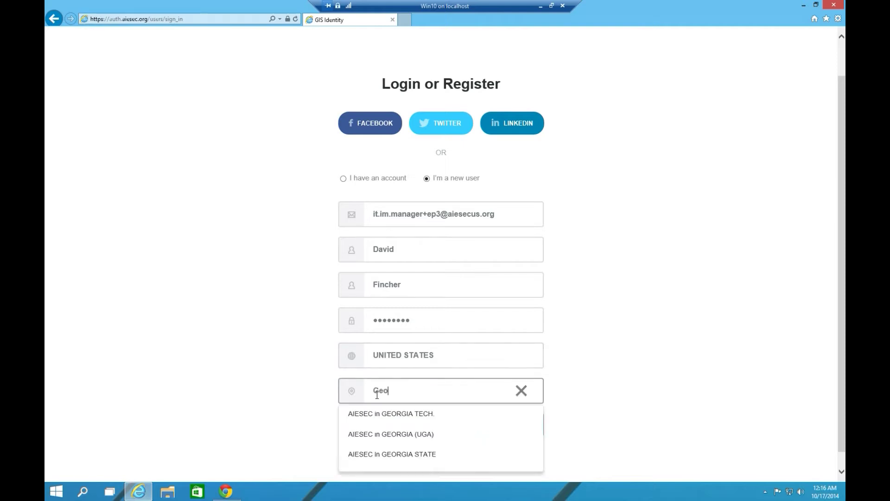
left_click(376, 413)
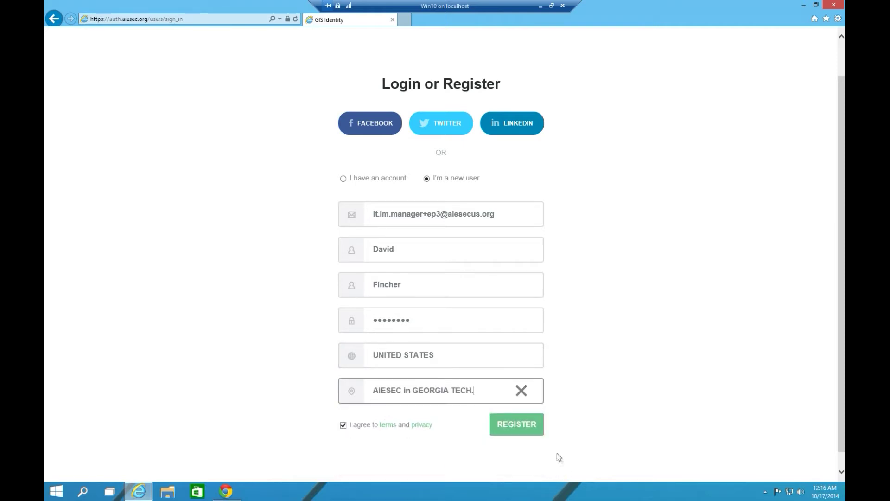
left_click(517, 425)
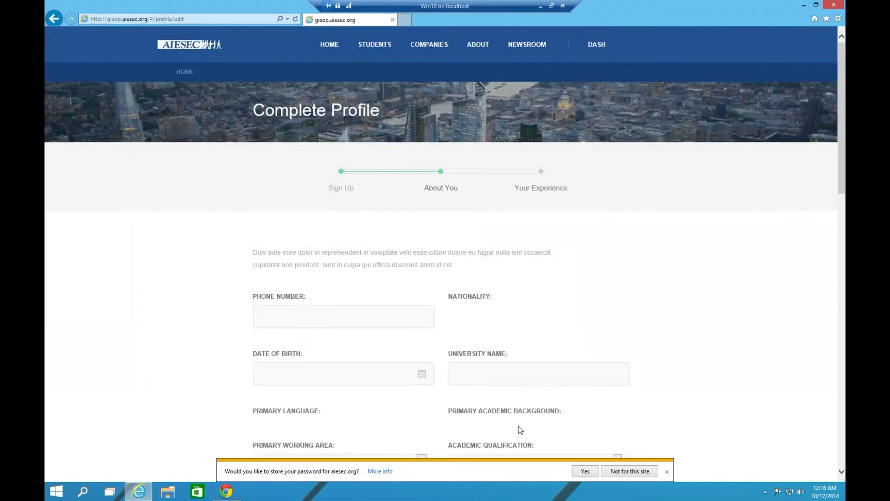
Skip the About You profile steps and return to the dashboard's Select Your Program choices
scroll(520, 430, "down", 8)
scroll(341, 239, "up", 4)
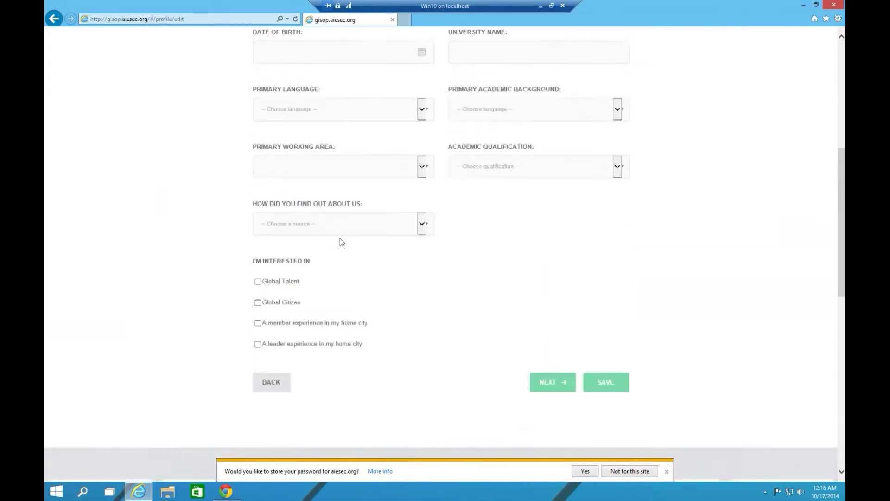
left_click(551, 281)
scroll(378, 274, "down", 5)
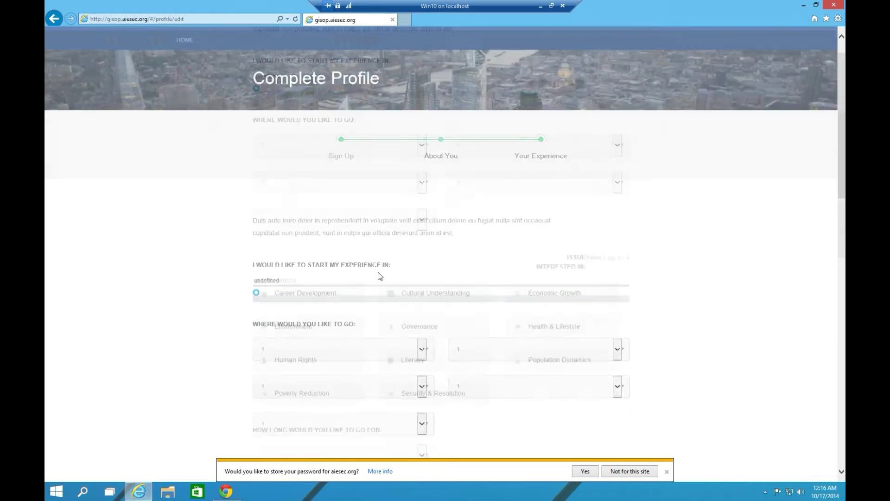
scroll(417, 311, "down", 5)
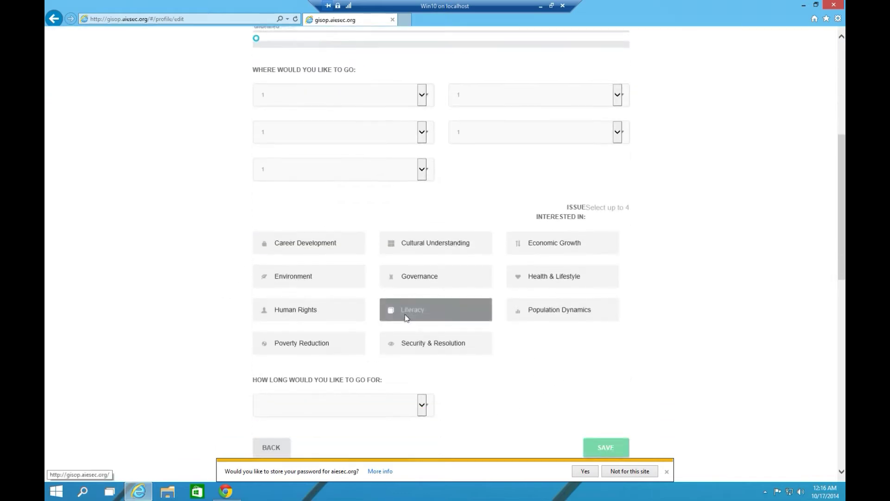
scroll(382, 313, "down", 1)
scroll(497, 255, "up", 8)
scroll(285, 312, "down", 8)
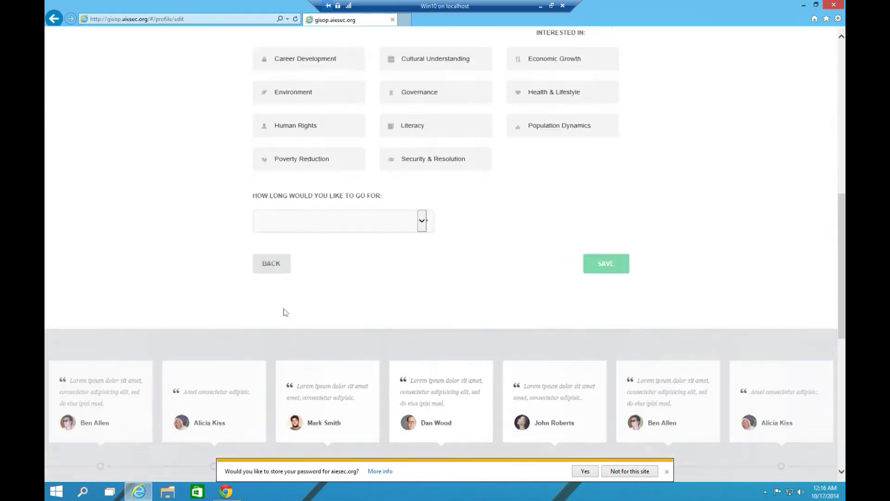
scroll(278, 274, "up", 1)
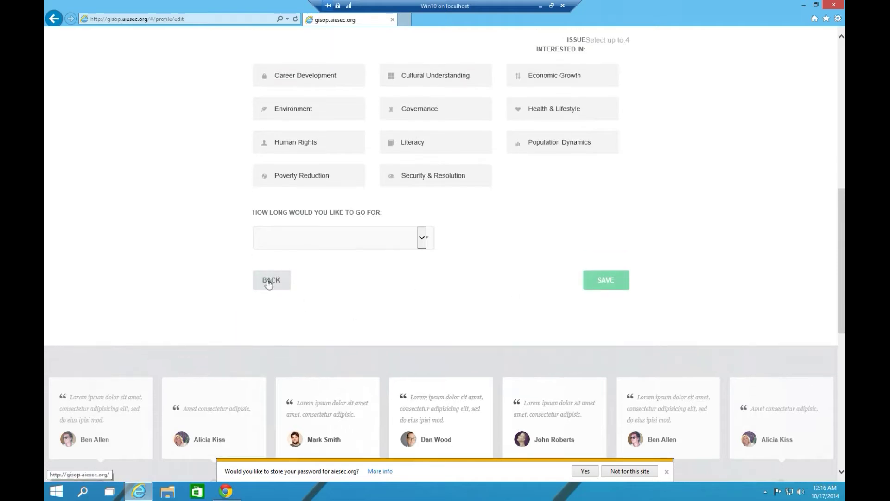
left_click(277, 284)
scroll(273, 325, "down", 6)
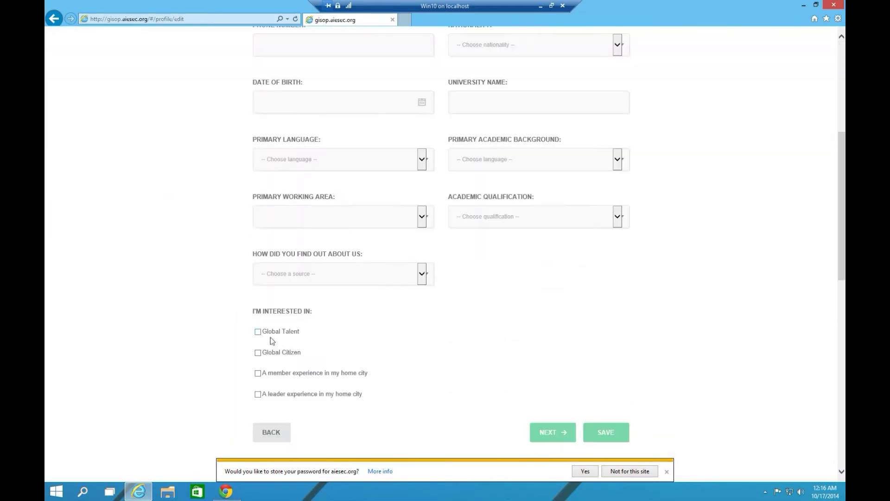
left_click(270, 432)
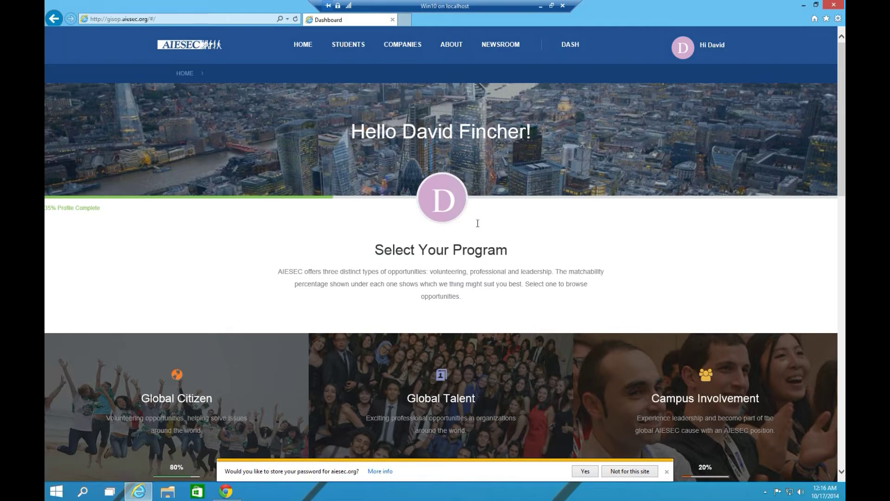
Pan the dashboard map from Europe across Africa and Arabia to Central Asia and India
scroll(483, 226, "down", 7)
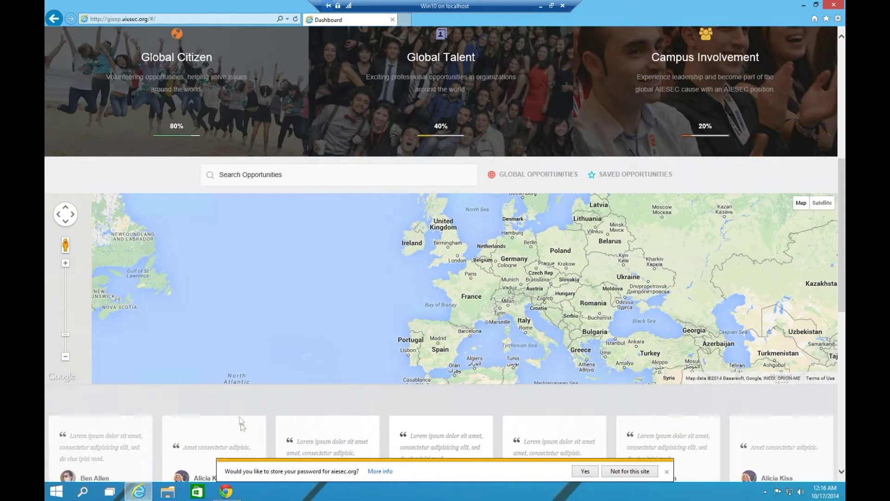
scroll(242, 436, "down", 4)
scroll(243, 436, "up", 4)
left_click_drag(460, 296, 417, 248)
left_click_drag(464, 325, 361, 211)
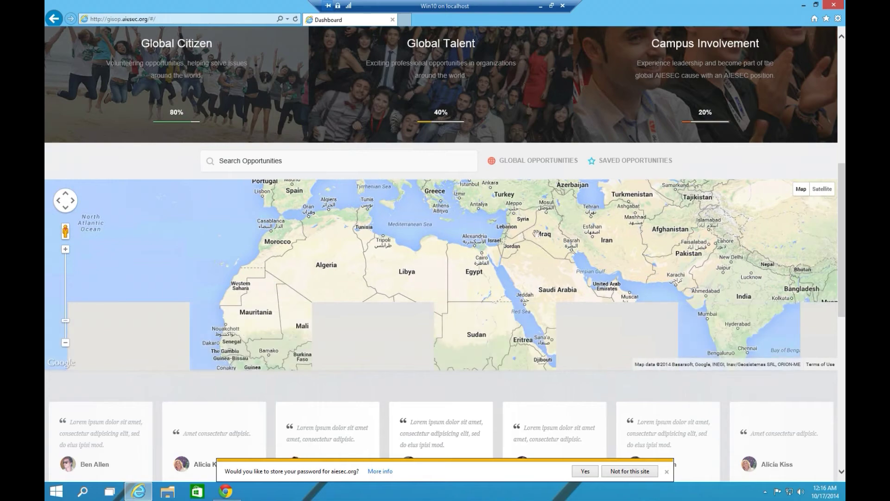
left_click_drag(464, 301, 362, 247)
left_click_drag(685, 191, 465, 293)
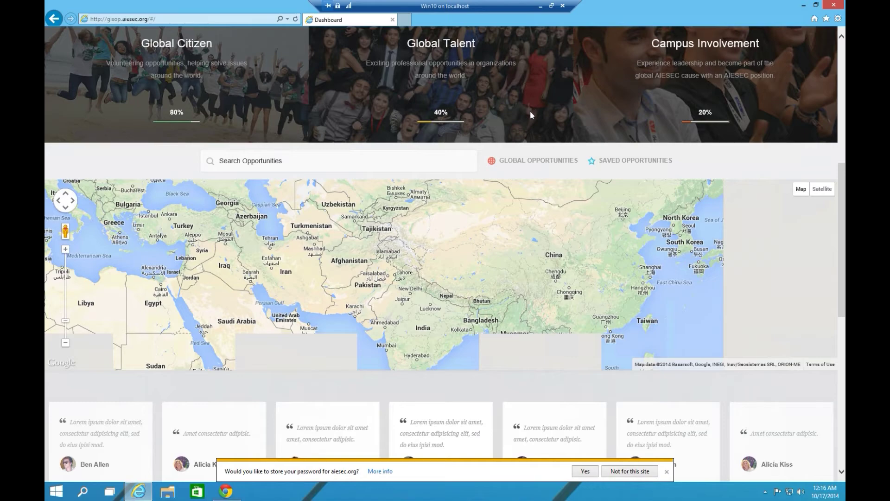
scroll(530, 111, "up", 6)
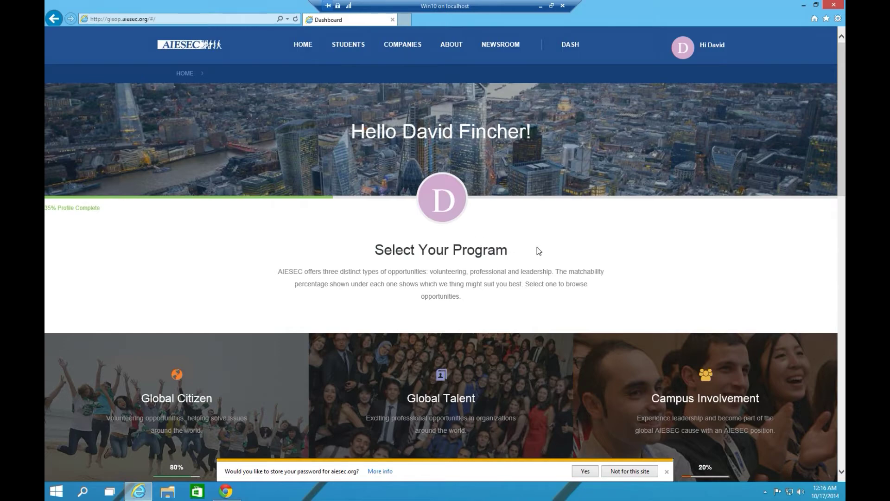
scroll(537, 248, "down", 3)
scroll(478, 233, "up", 3)
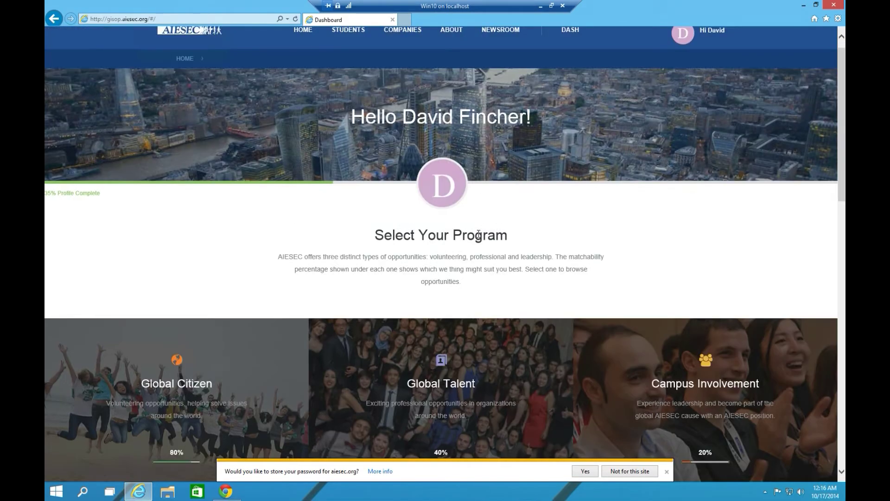
scroll(479, 235, "down", 2)
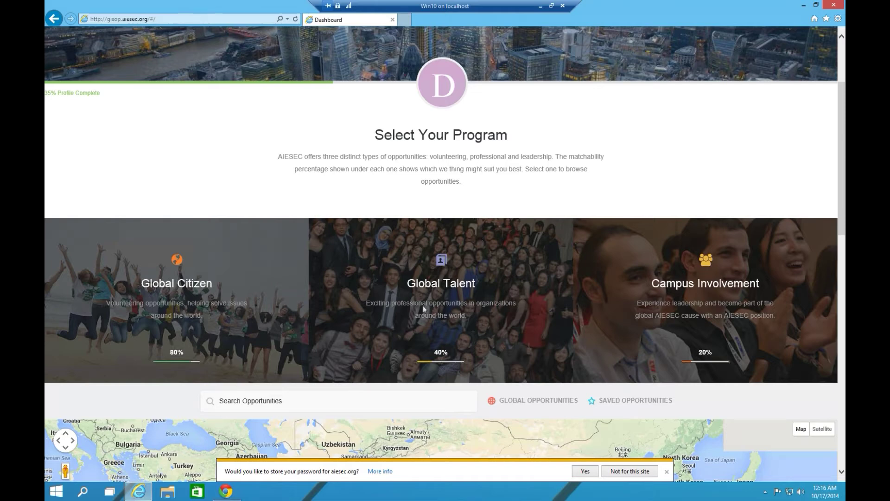
Open and browse the Global Talent Professional Internships listing with 547 results
left_click(446, 289)
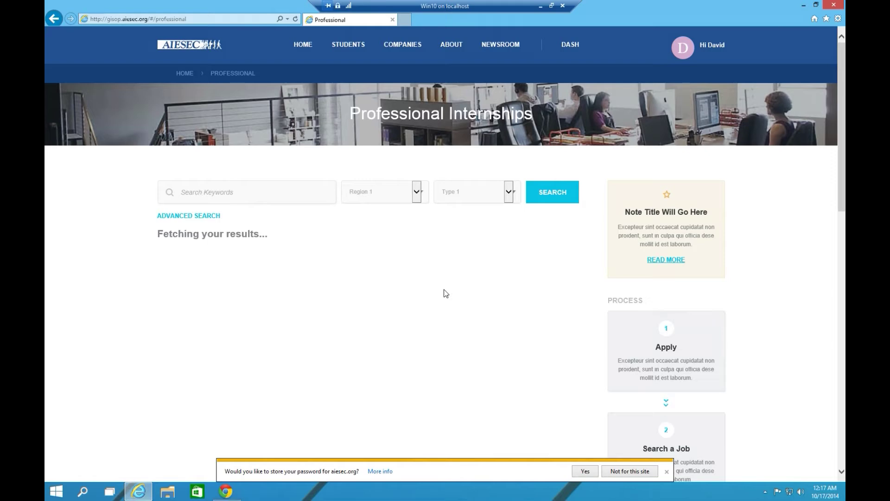
scroll(235, 241, "down", 2)
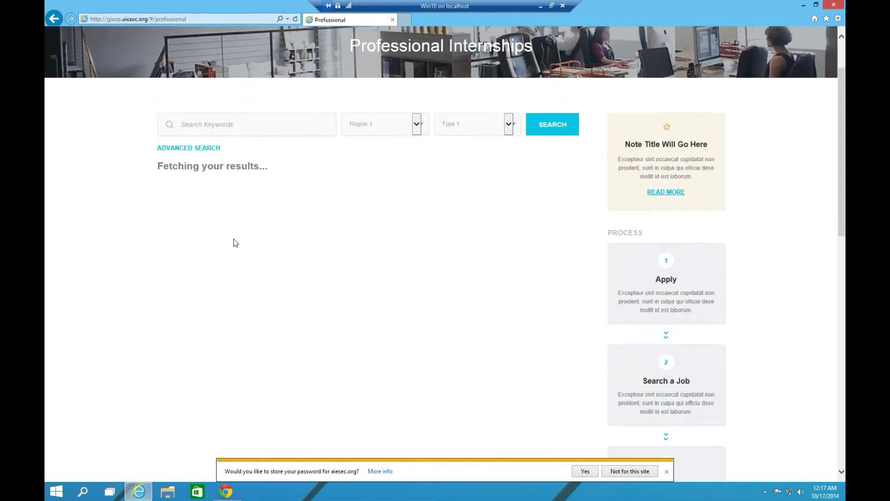
scroll(231, 241, "down", 6)
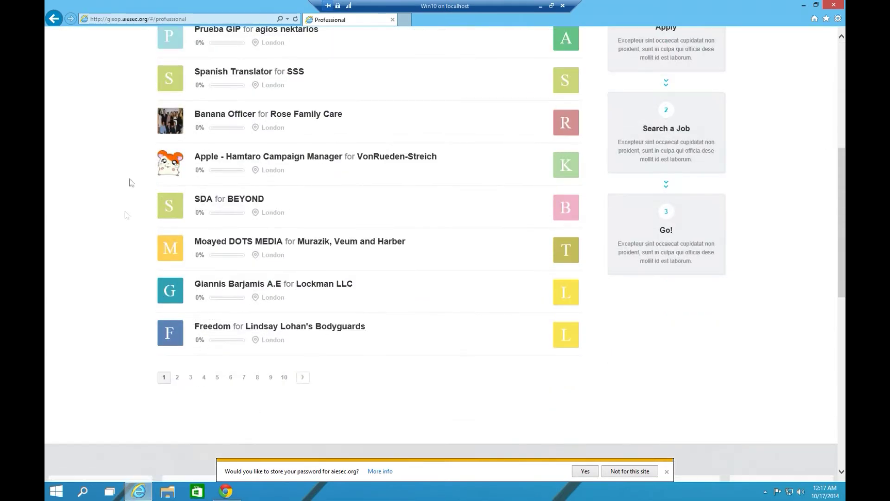
scroll(233, 225, "up", 7)
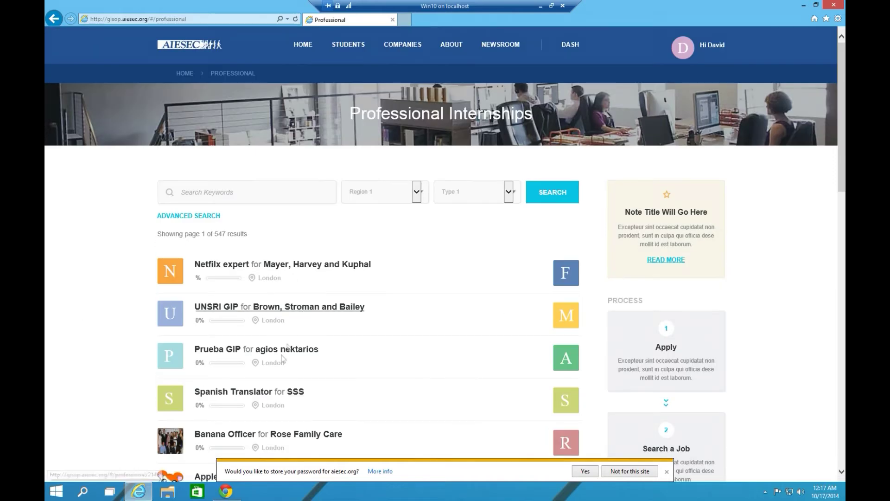
left_click(105, 493)
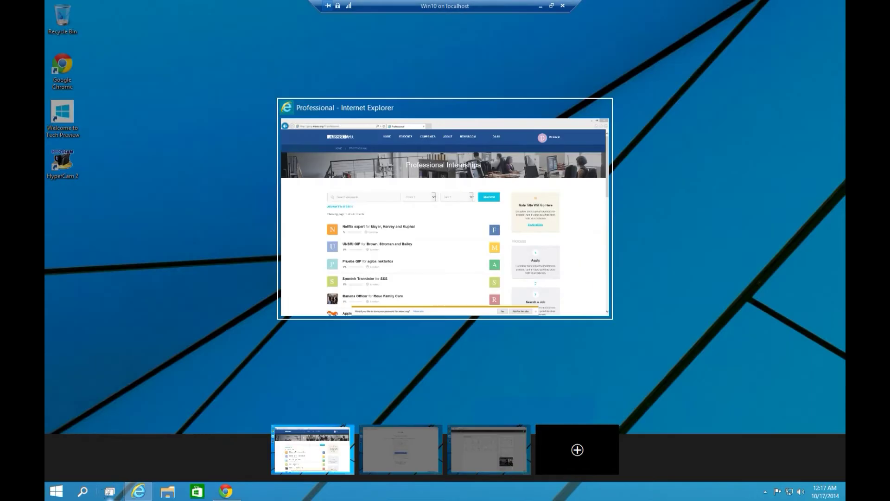
Move to the admin desktop and view EXPA's Opportunities list with 660 open and 14 matched
left_click(492, 447)
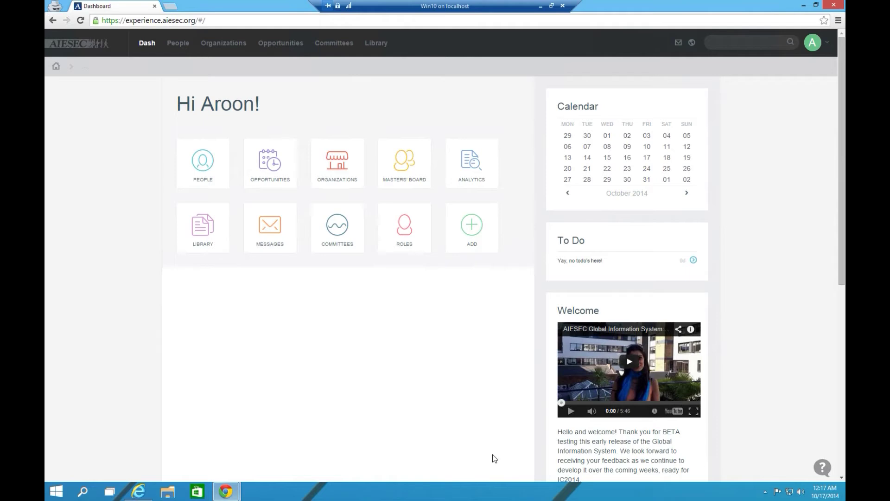
left_click(276, 43)
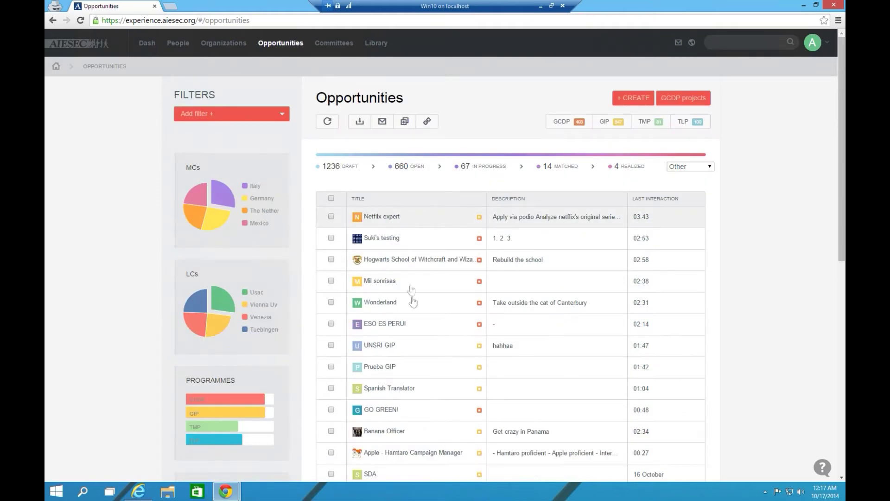
left_click(110, 492)
Search the portal for 'nerf herder' and open the Nerf Herder internship page
left_click(294, 456)
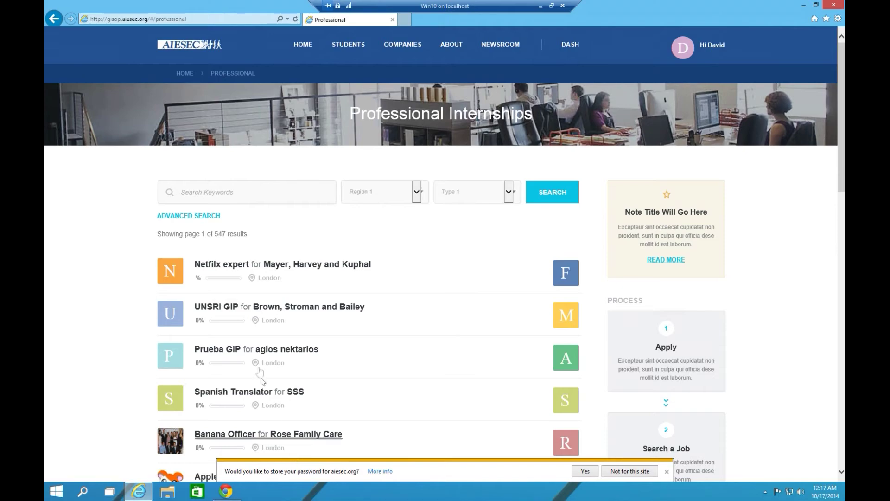
scroll(246, 282, "down", 3)
scroll(246, 286, "up", 3)
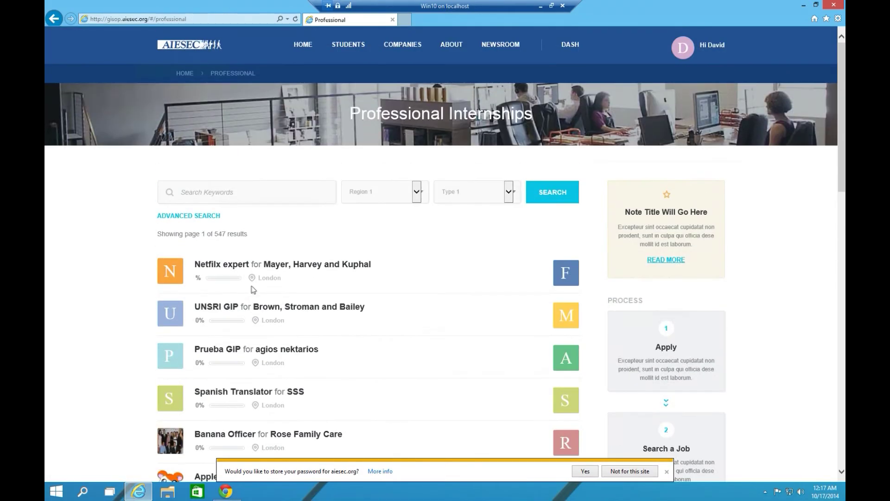
left_click(243, 188)
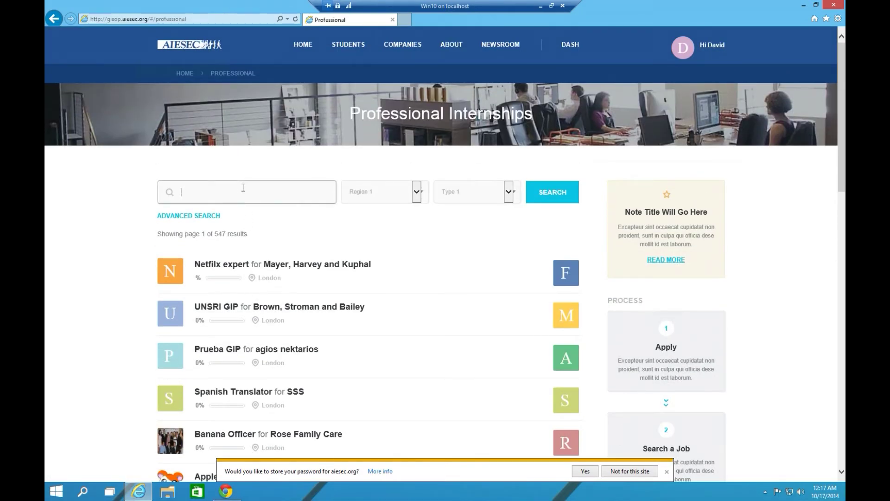
type("nerf herder")
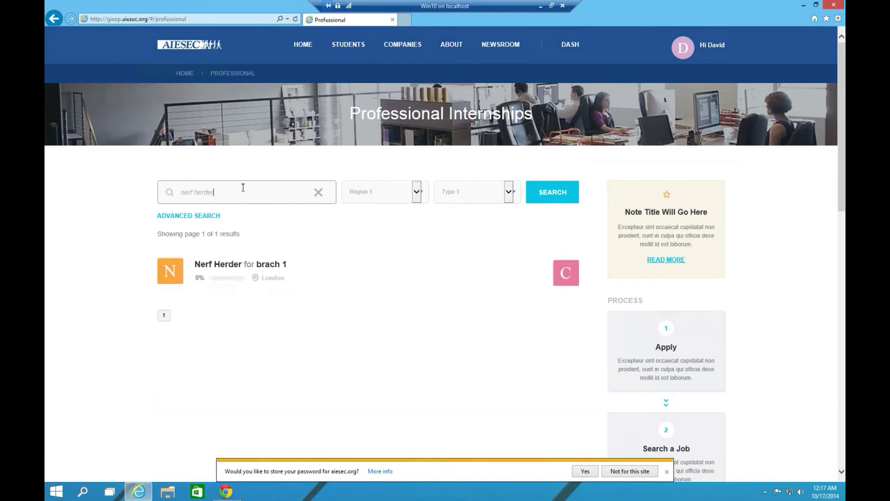
left_click(228, 273)
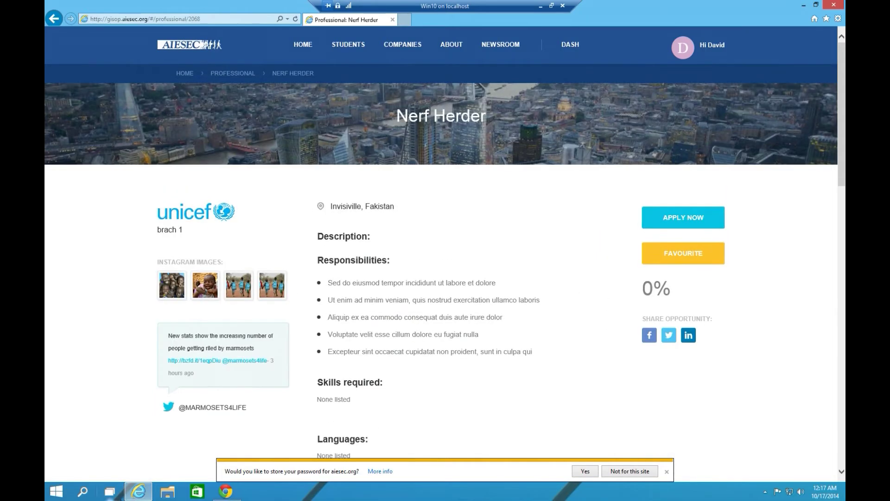
left_click(109, 492)
Search EXPA for 'nerf herder' and open the opportunity showing GEORGIA TECH and 5 applicants
left_click(483, 429)
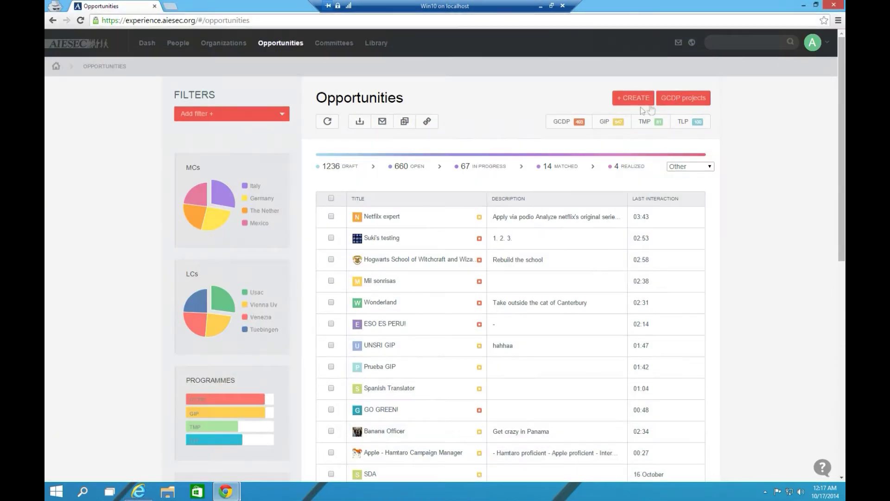
left_click(749, 43)
type("nerf hjee")
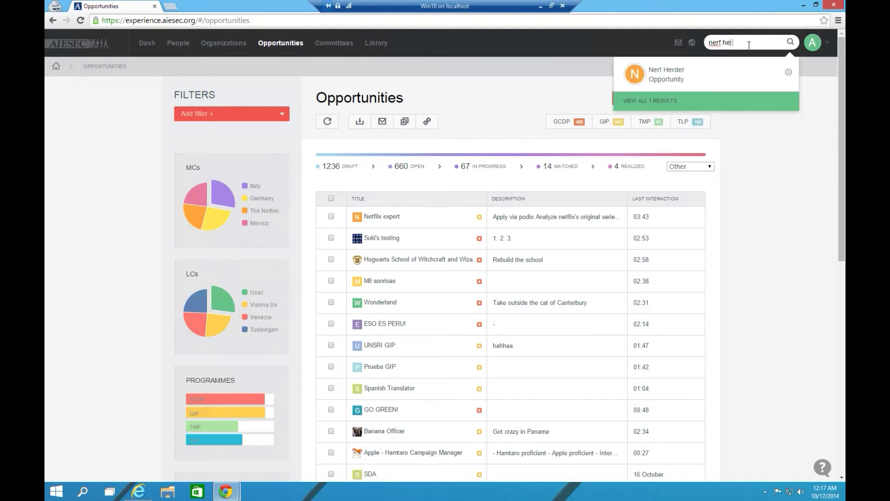
type("rder")
left_click(668, 77)
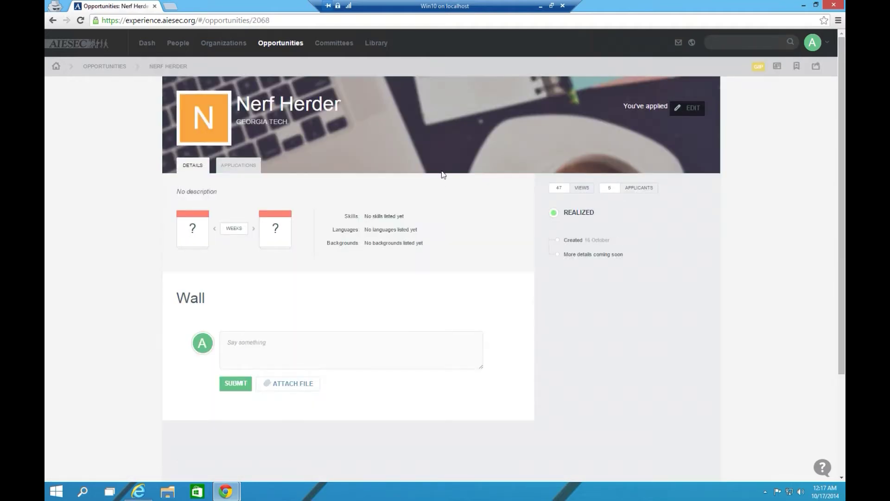
left_click(111, 491)
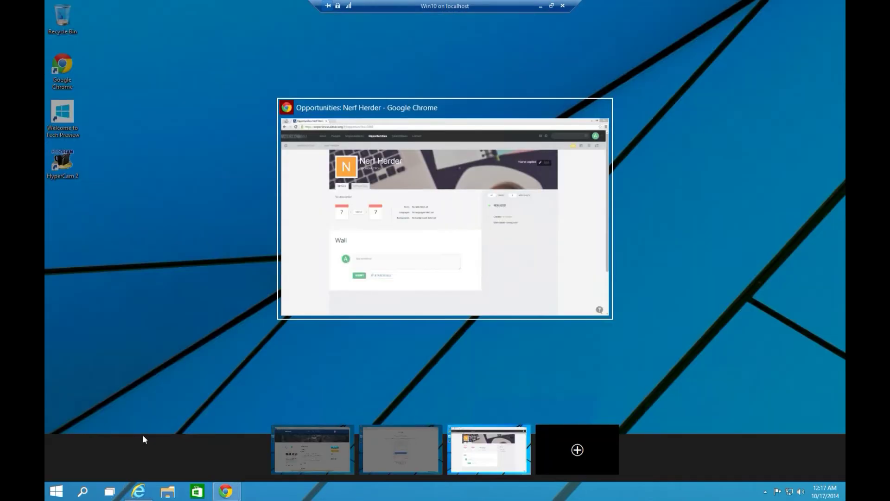
Review the Nerf Herder internship details as the student and apply to it
left_click(319, 432)
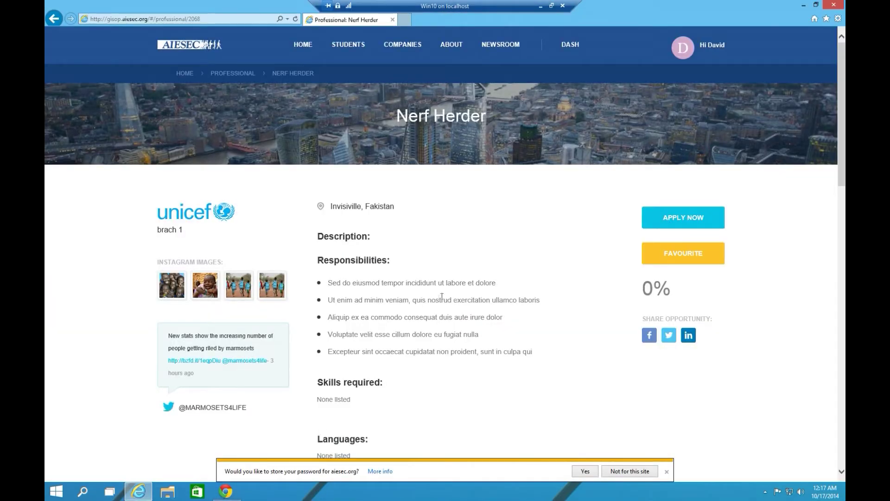
scroll(378, 292, "down", 5)
scroll(408, 336, "up", 5)
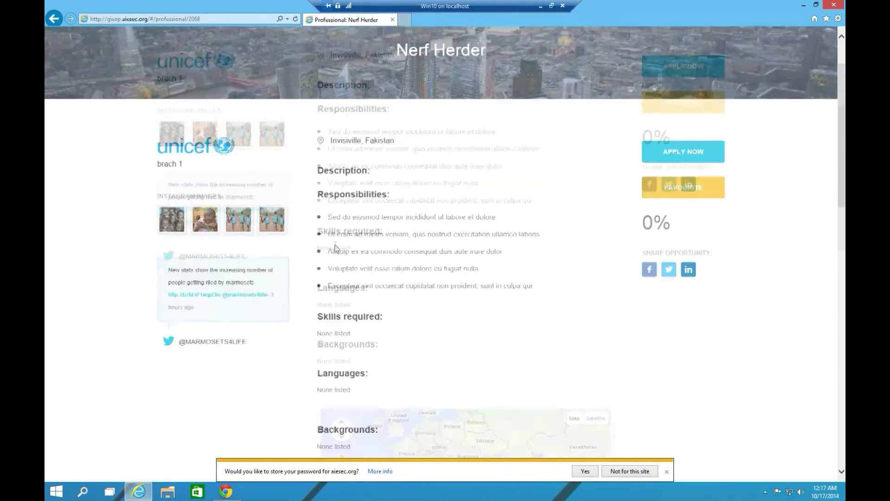
scroll(501, 297, "down", 5)
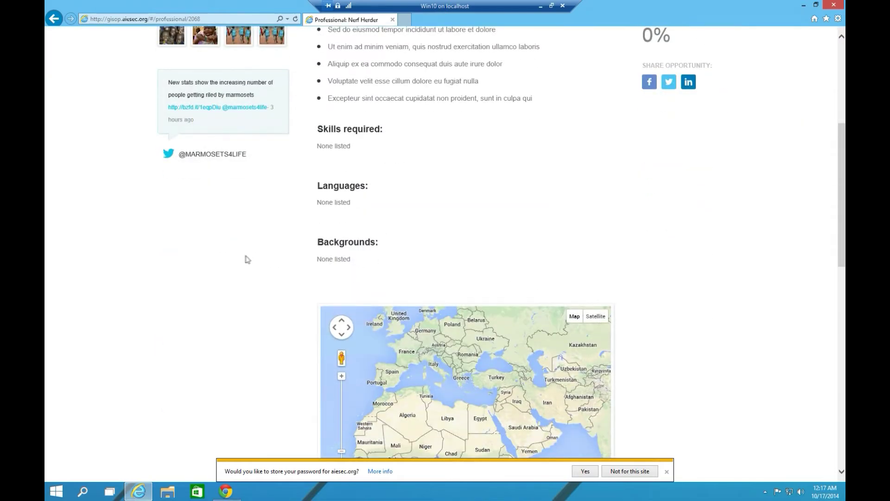
scroll(246, 259, "down", 3)
scroll(238, 248, "up", 8)
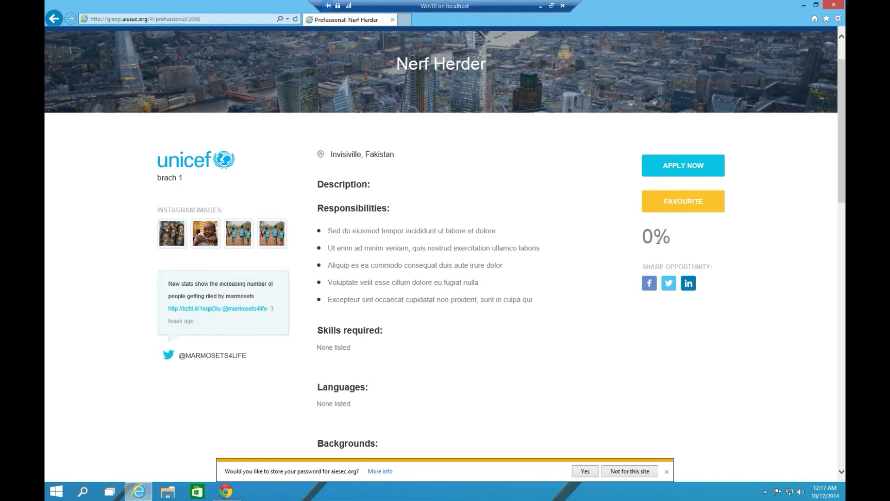
scroll(561, 325, "up", 2)
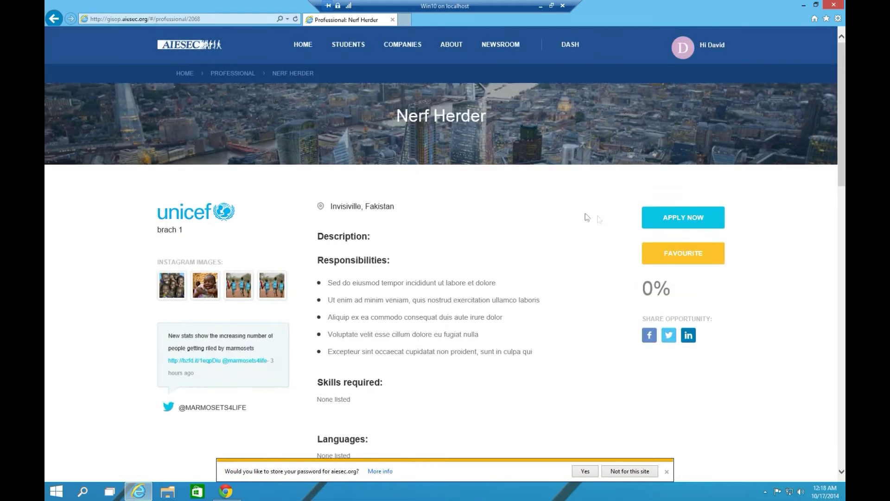
left_click(670, 219)
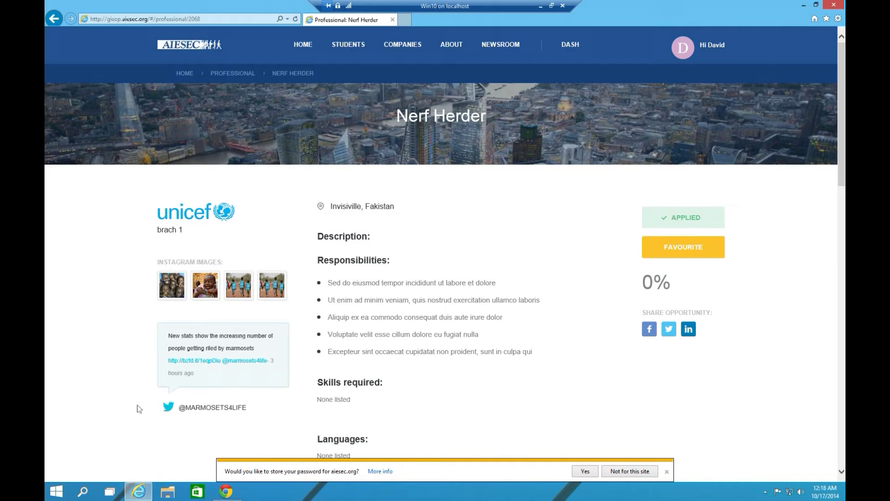
left_click(109, 493)
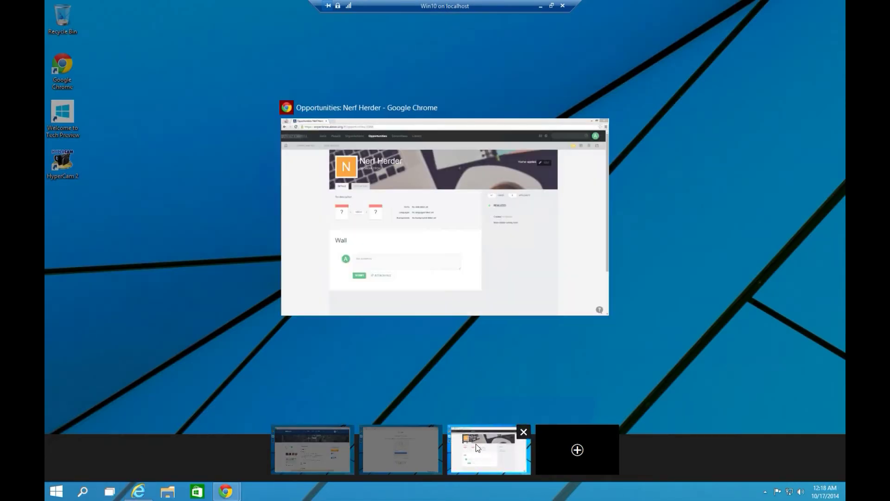
List the 6 Nerf Herder applications in EXPA and open the first applicant's application
left_click(481, 449)
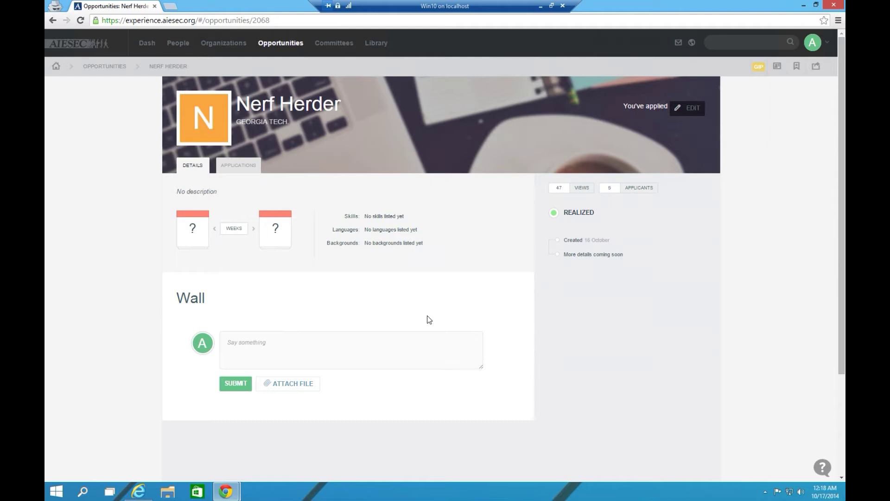
left_click(241, 168)
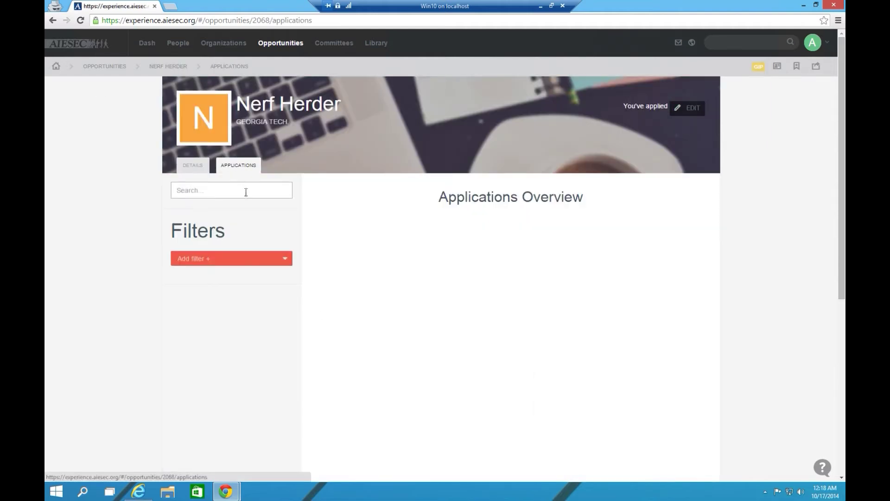
scroll(194, 232, "down", 1)
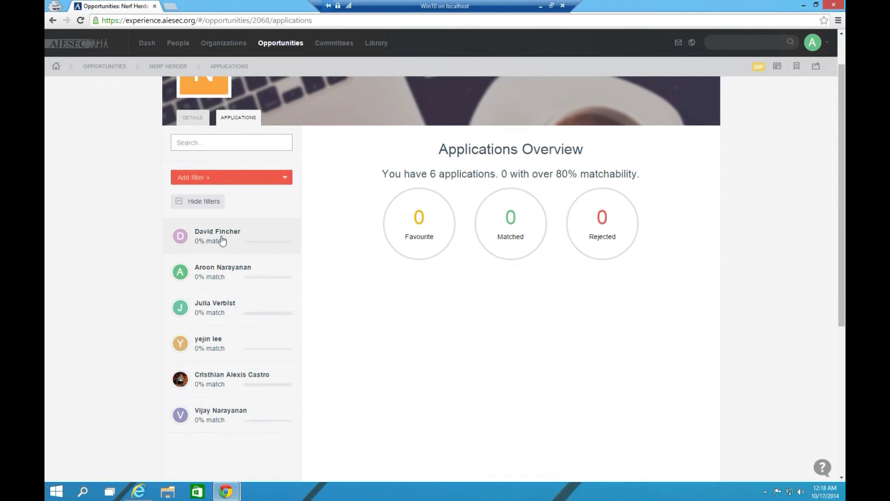
left_click(222, 237)
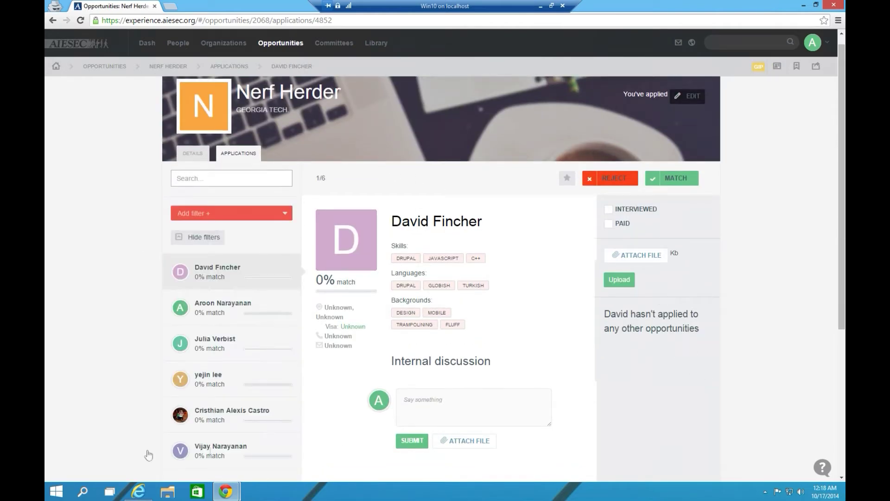
left_click(115, 491)
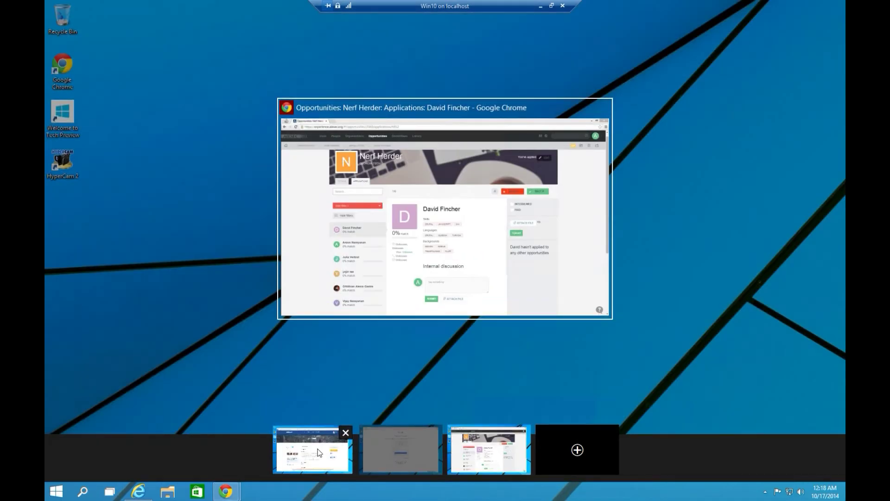
Return to Professional Internships, apply to the Netflix expert internship, and go back to EXPA
left_click(278, 441)
key("alt+Left")
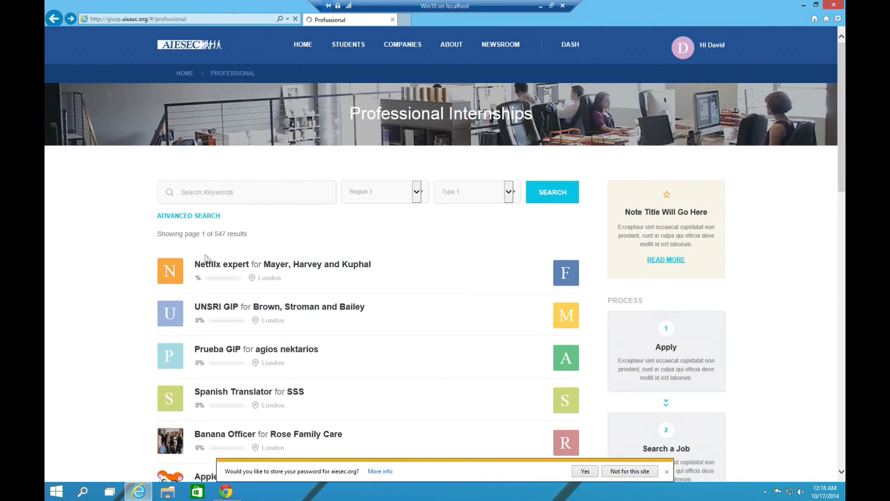
left_click(215, 264)
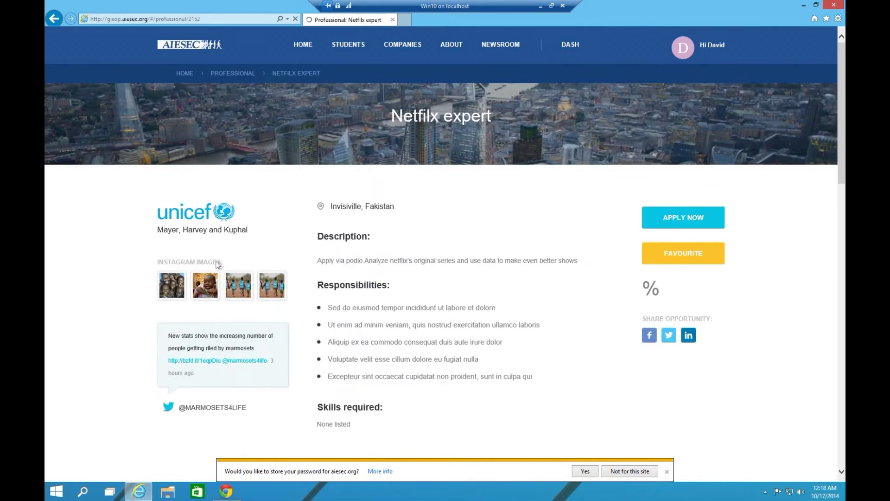
left_click(688, 222)
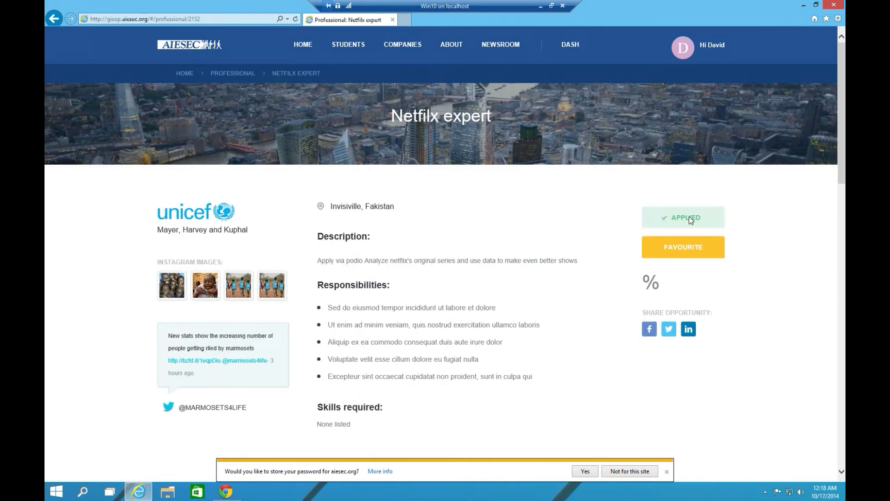
left_click(111, 493)
left_click(468, 440)
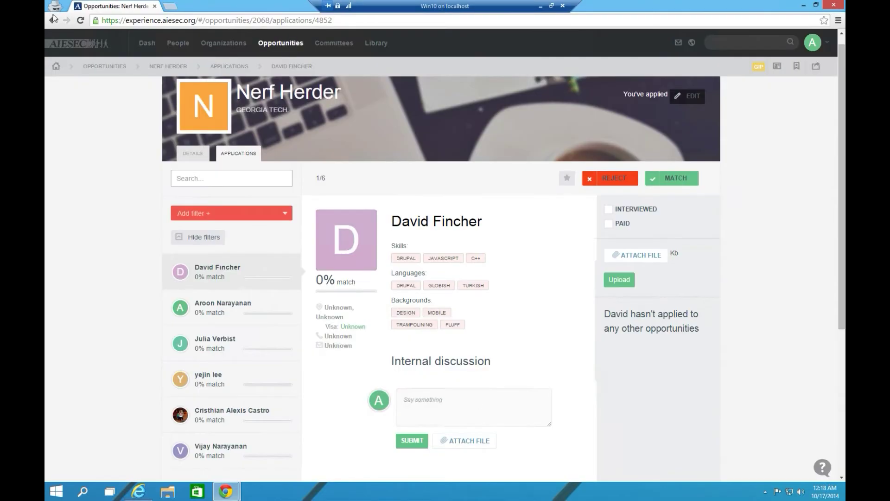
Reload the applicant's record to show Netflix expert under Also applied to, cross-checking the student's page
left_click(78, 22)
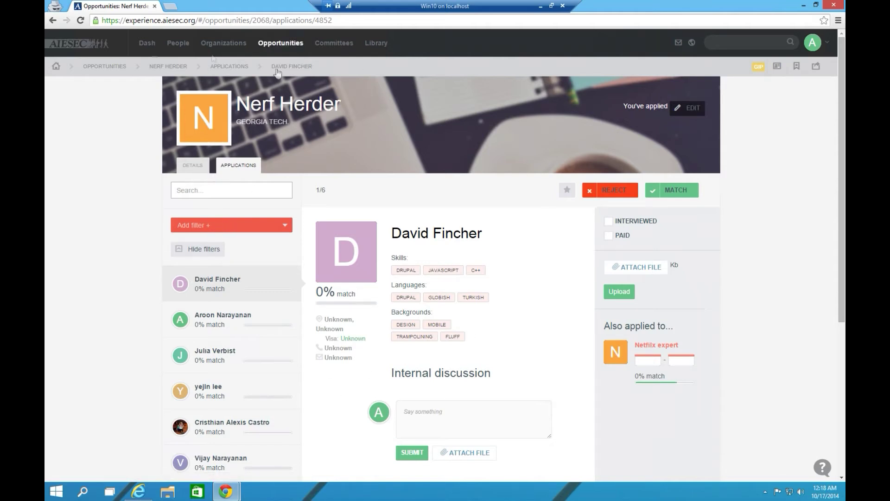
left_click(102, 488)
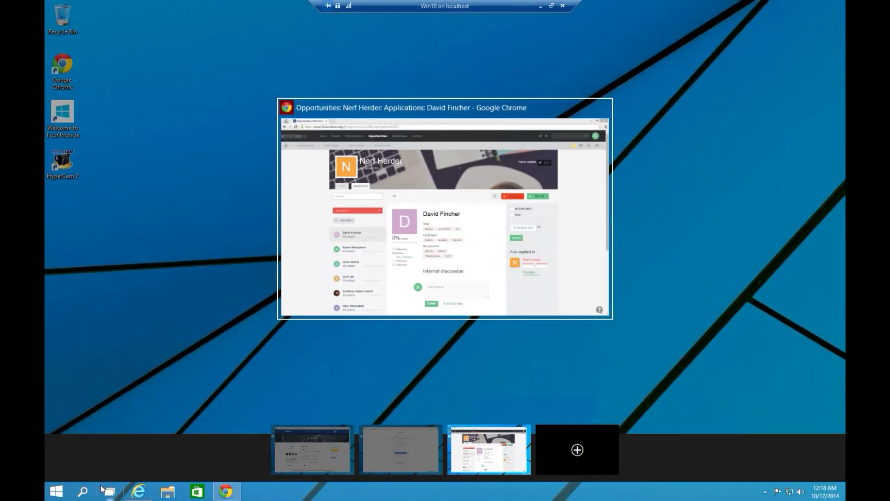
left_click(284, 456)
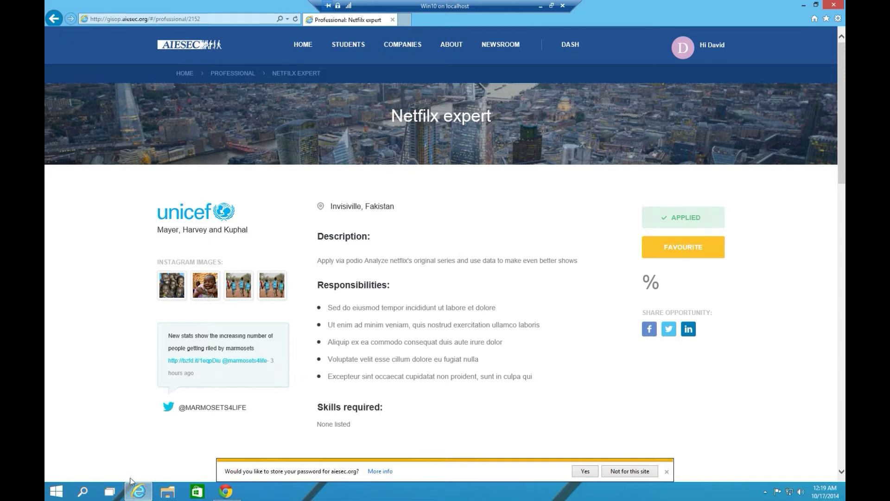
left_click(109, 491)
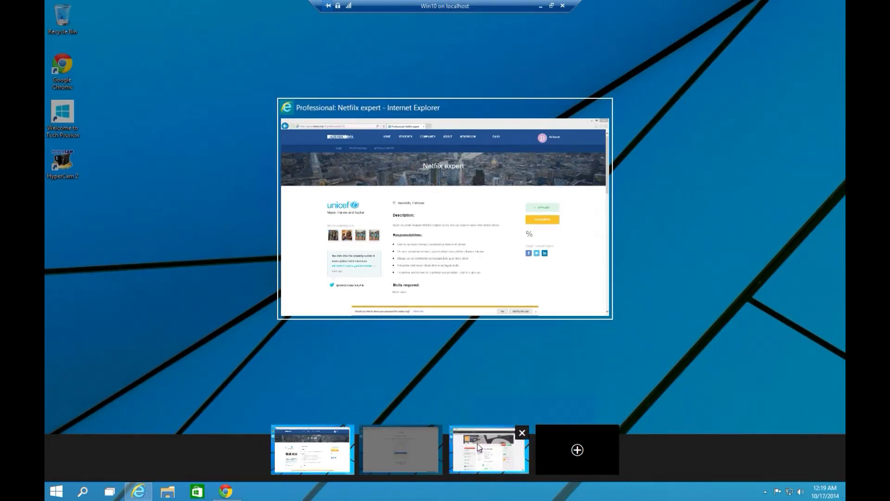
left_click(478, 443)
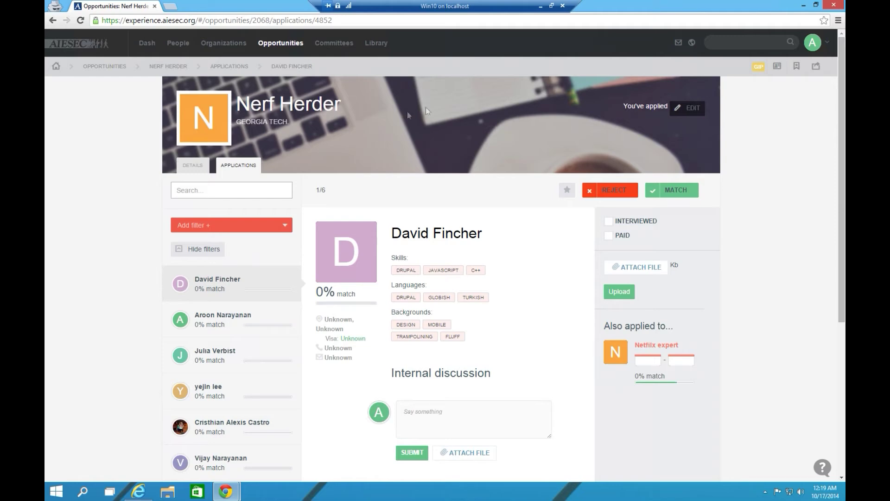
Mark the applicant as Interviewed and Paid in EXPA
left_click(609, 222)
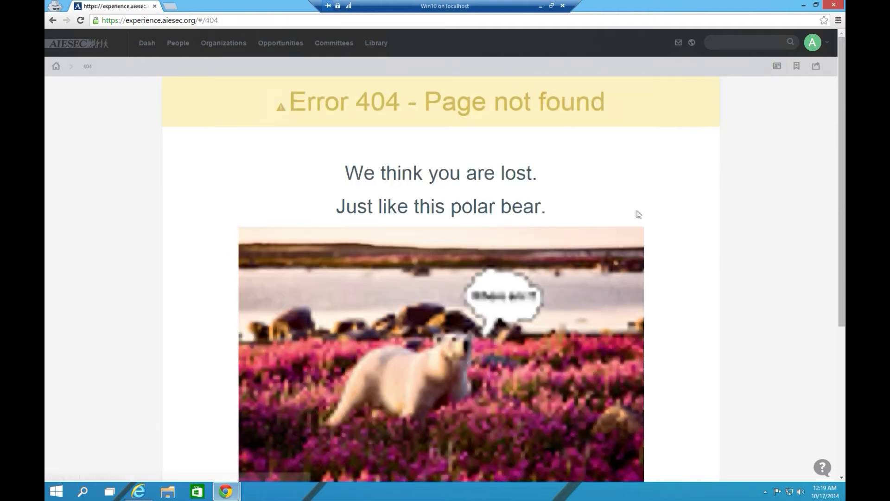
left_click(52, 21)
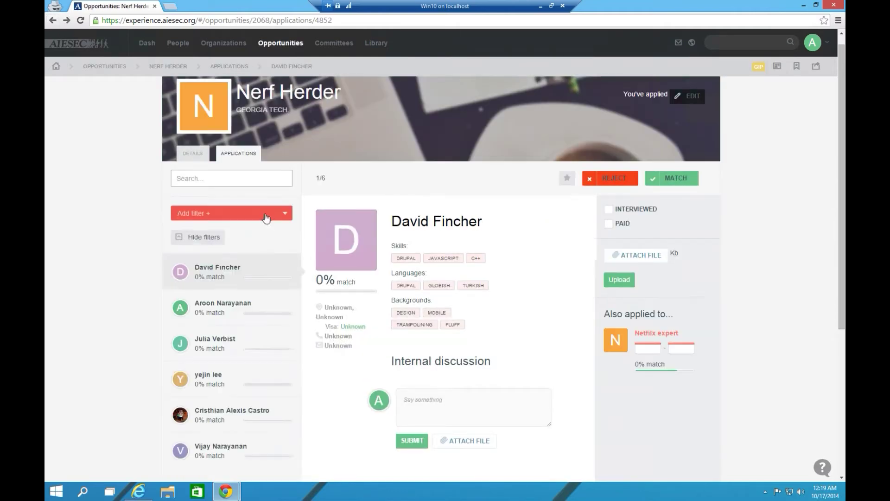
left_click(828, 474)
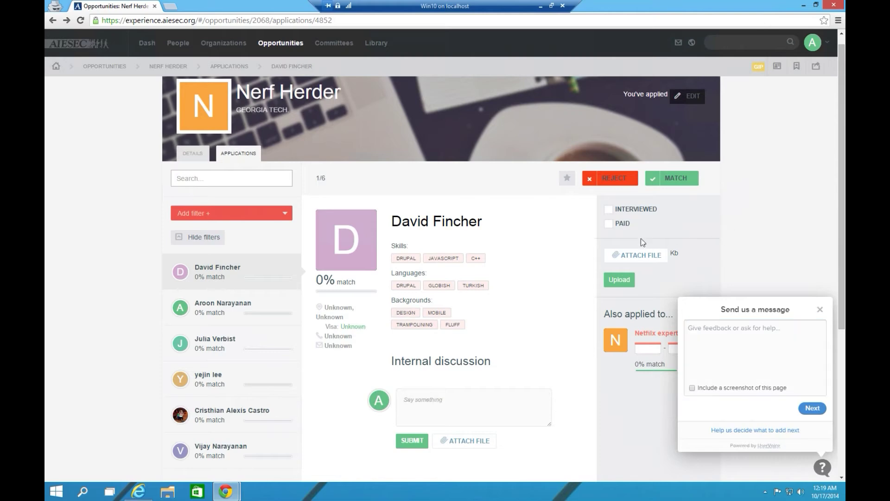
left_click(608, 224)
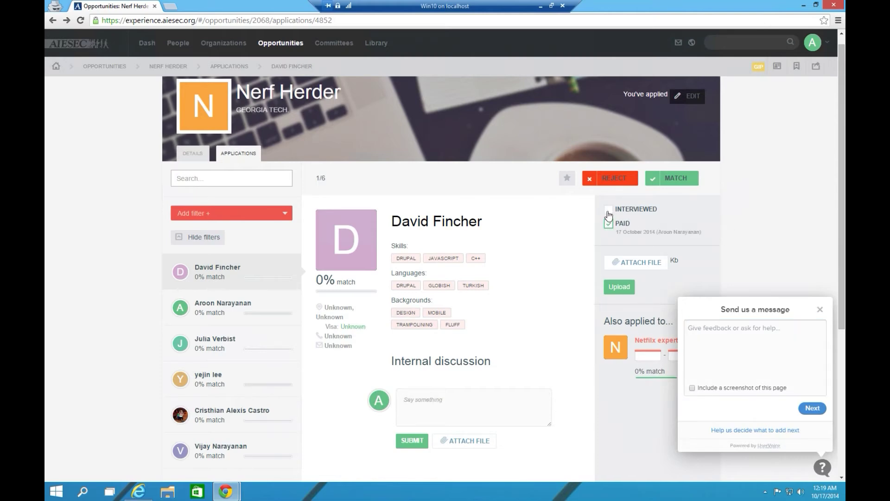
Close the feedback panel and bring up the Match dialog asking for start and end dates
left_click(820, 310)
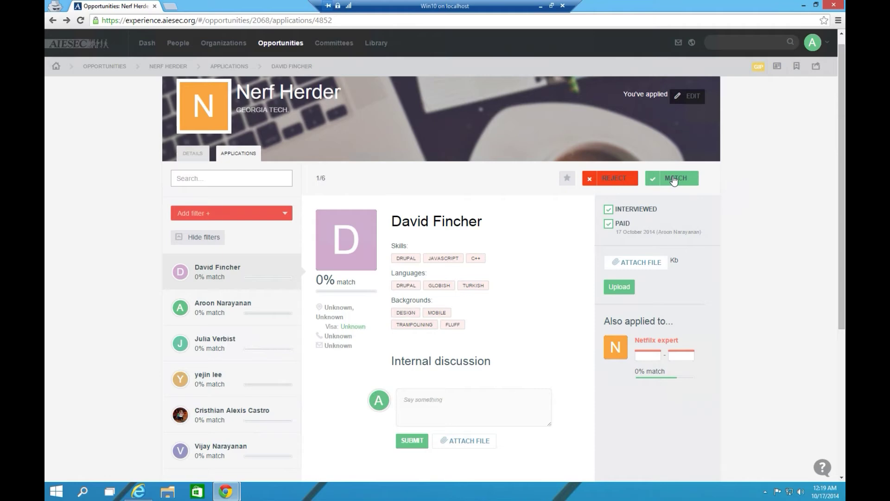
left_click(674, 179)
left_click(325, 216)
Match the applicant to Nerf Herder from 10/24/2014 to 10/31/2014
left_click(576, 217)
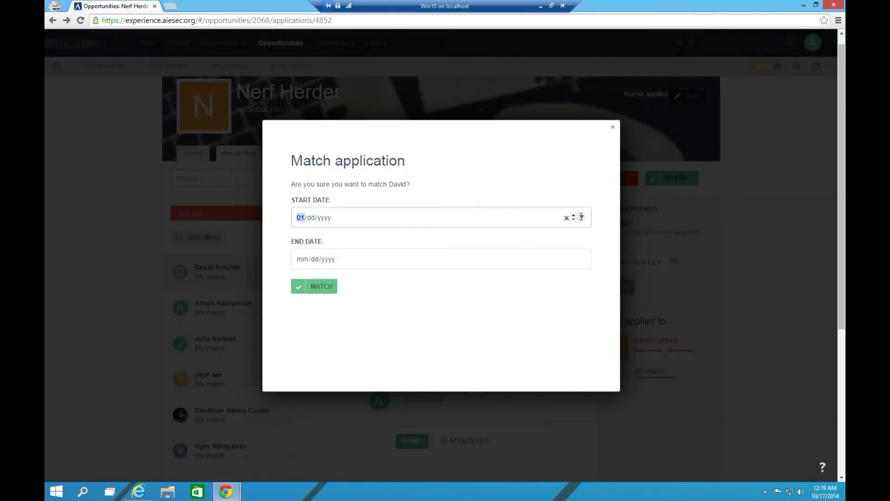
left_click(581, 218)
left_click(385, 295)
left_click(581, 258)
left_click(386, 345)
left_click(318, 288)
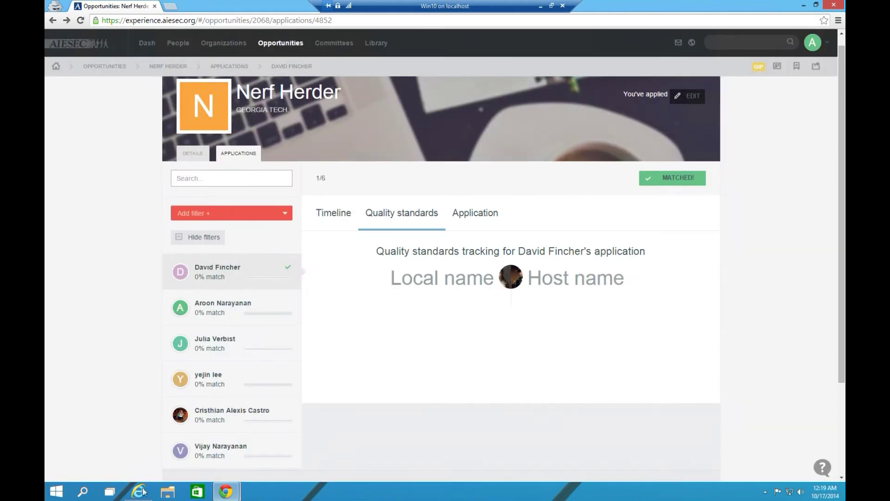
left_click(109, 491)
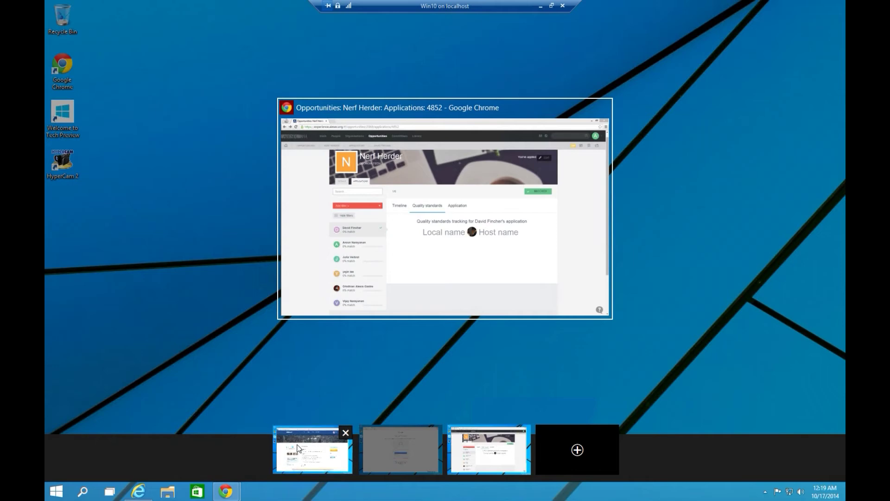
Switch to the student's IE desktop and open My Applications from the account avatar menu
left_click(299, 448)
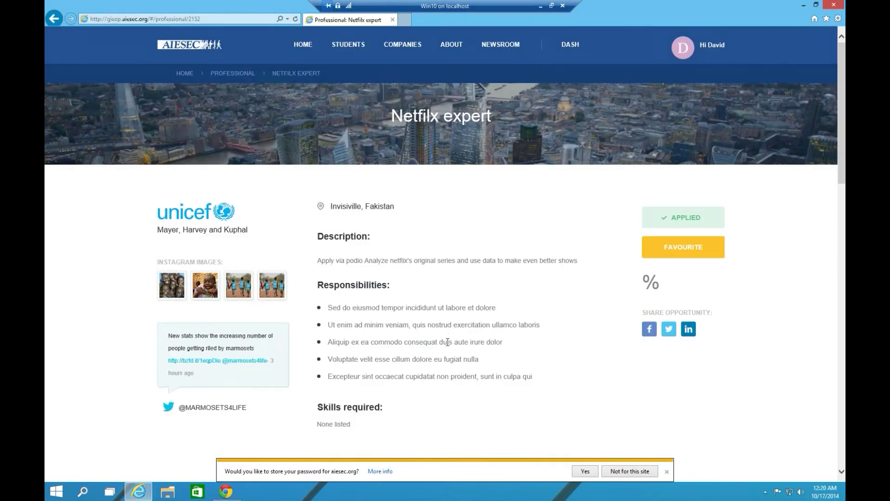
scroll(447, 342, "down", 1)
scroll(613, 268, "up", 1)
mouse_move(697, 55)
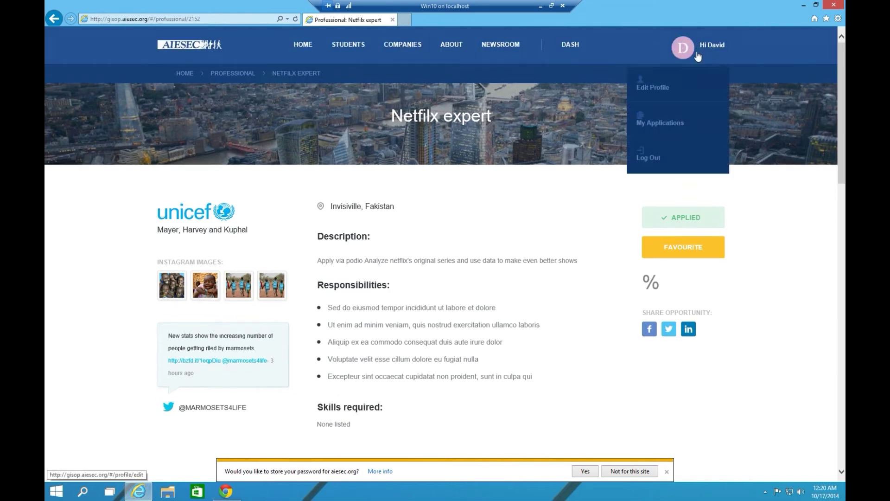
left_click(679, 125)
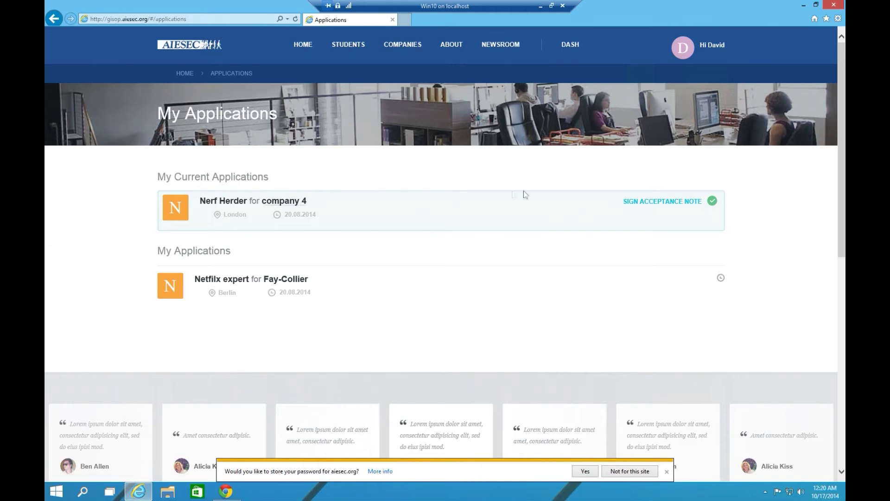
Sign the Nerf Herder acceptance note with the student's full name and agree to it
left_click(661, 203)
scroll(418, 239, "down", 7)
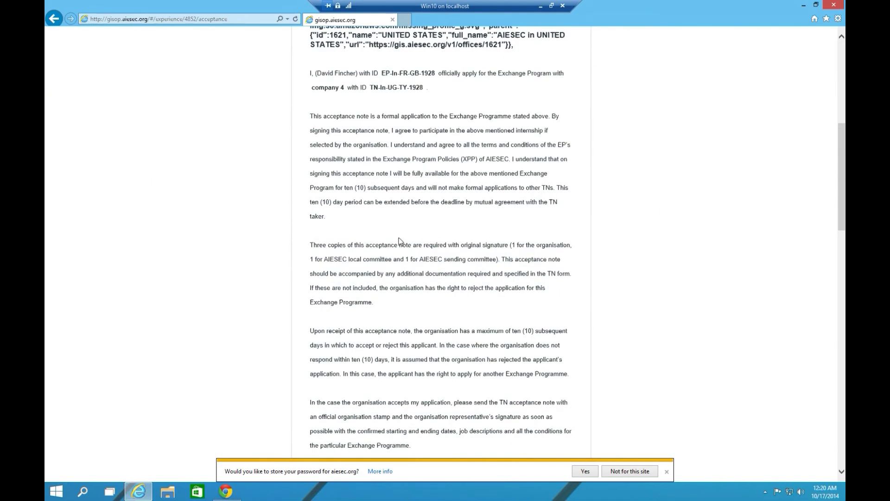
scroll(397, 242, "down", 15)
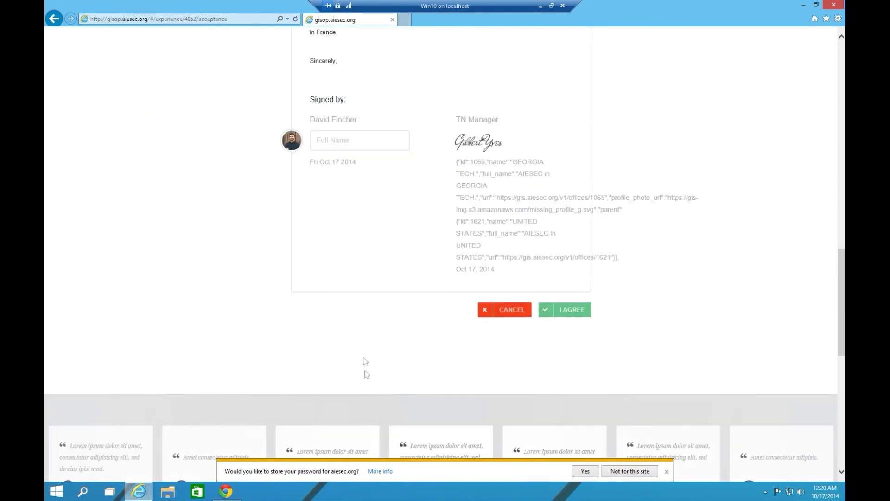
left_click(340, 141)
left_click(586, 314)
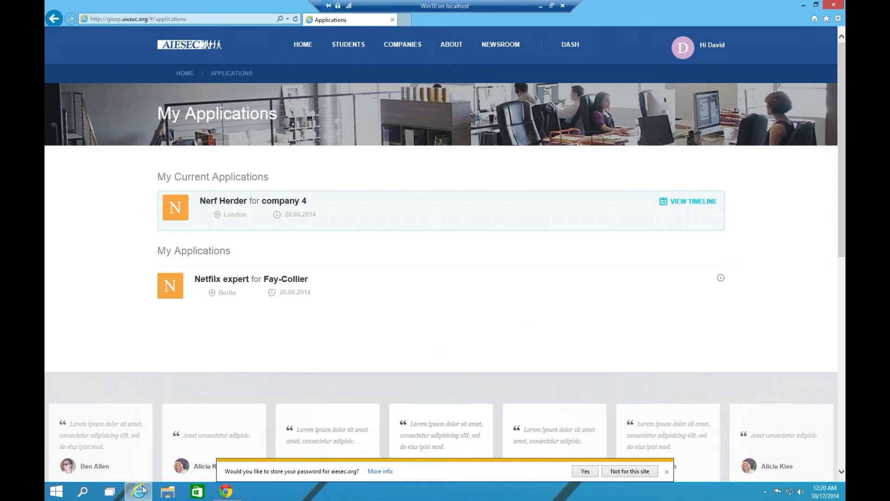
Return to EXPA in Chrome, reload, and show the accepted application's Timeline tab
left_click(110, 491)
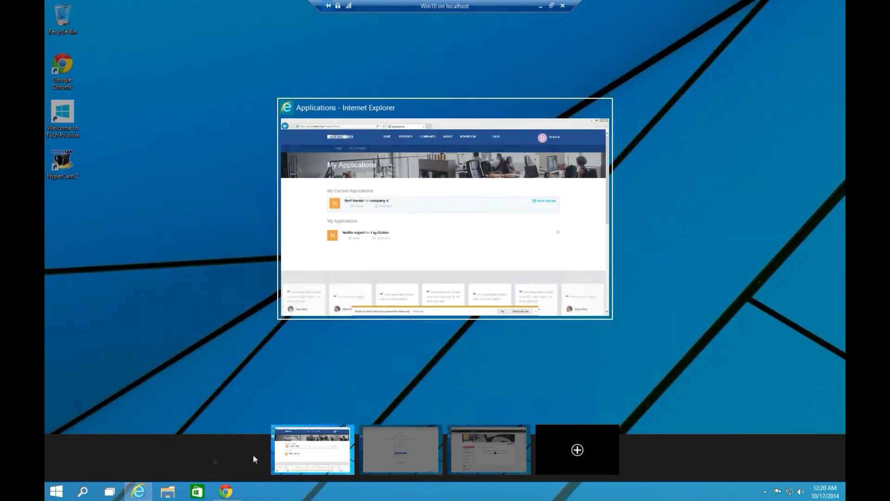
left_click(475, 441)
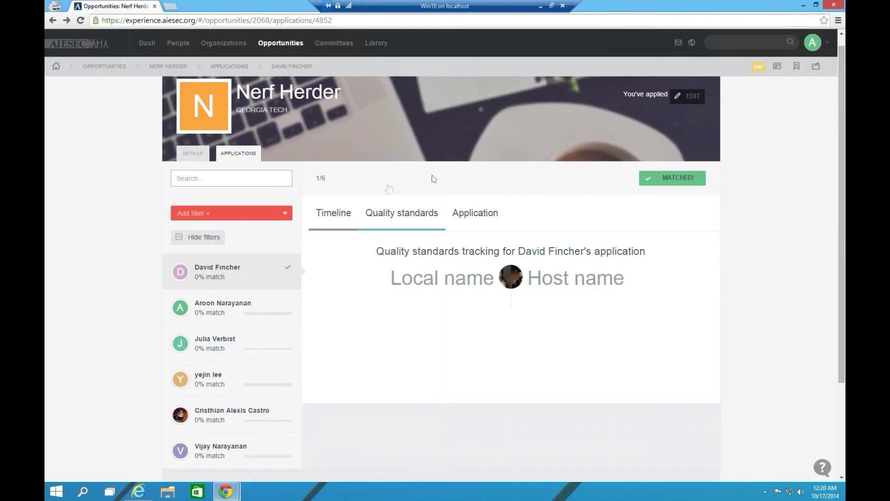
left_click(81, 21)
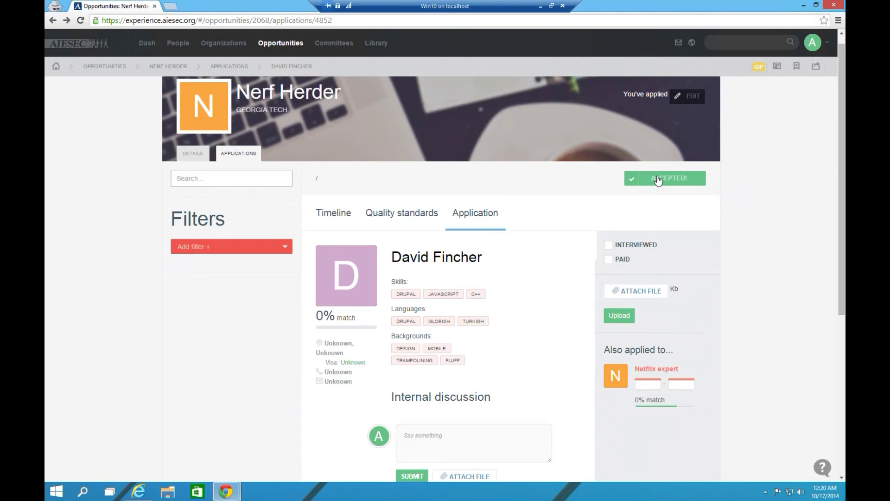
left_click(330, 220)
scroll(337, 234, "down", 2)
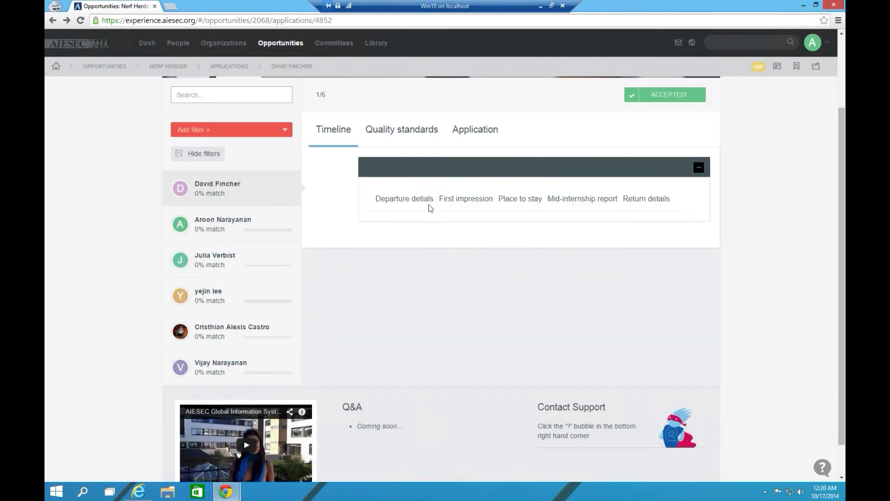
Start a Departure details entry dated 10/24/2014 with flight date 24 October 2014
left_click(421, 204)
left_click(421, 254)
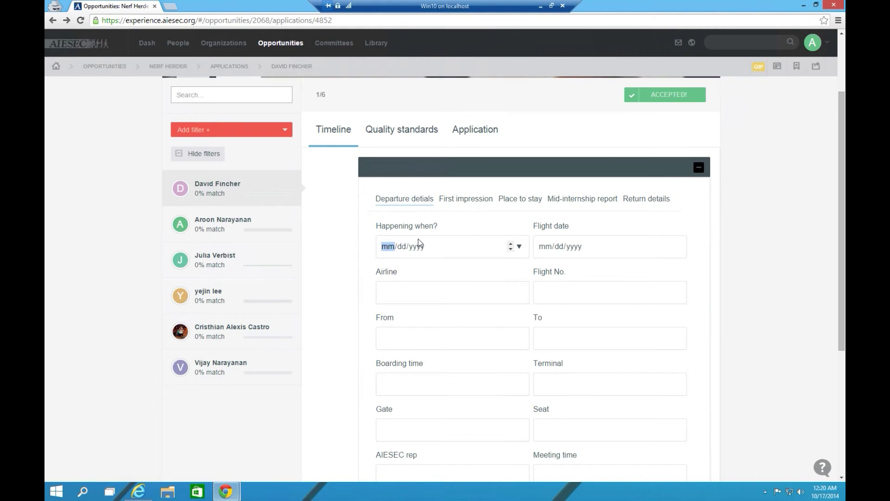
left_click(519, 246)
left_click(470, 325)
left_click(676, 247)
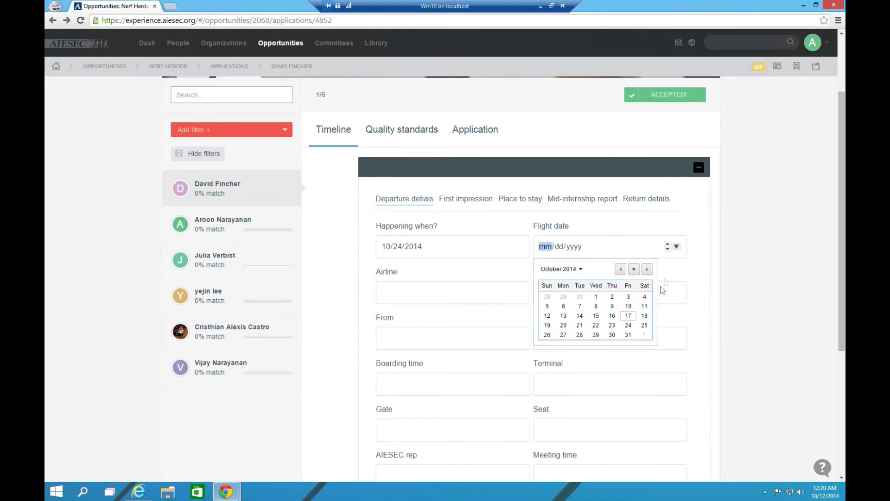
left_click(628, 326)
left_click(431, 300)
Enter the airline, flight number 445, and route ATL to CDG
type("Airoon")
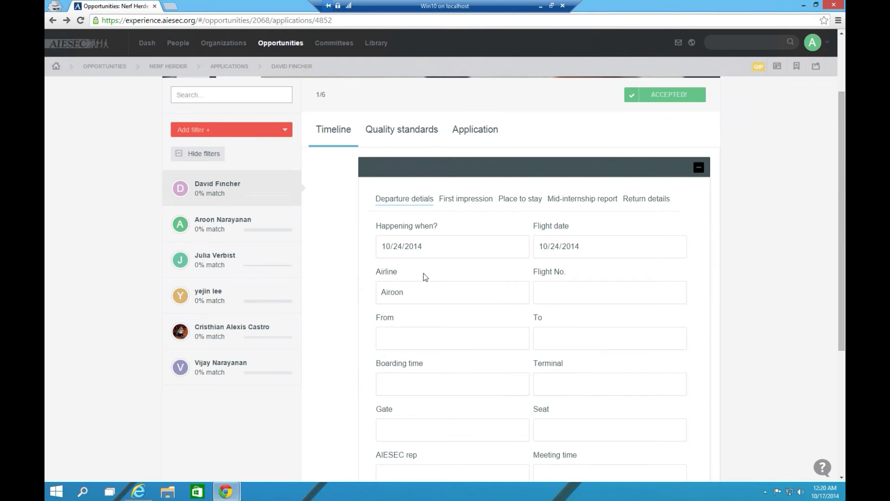
key("Tab")
type("445")
type("TL")
key("Tab")
type("c")
key("BackSpace")
type("CDG")
Fill in boarding time 3:20, terminal A6, gate A6 and seat 45
scroll(385, 296, "down", 2)
left_click(420, 283)
type("3:20")
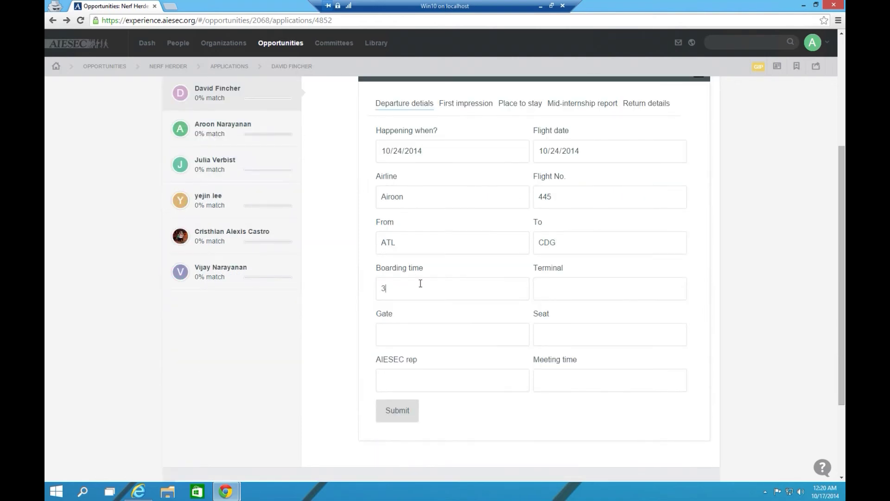
key("Tab")
type("A6")
key("Tab")
type("A6")
key("Tab")
type("45")
Add the AIESEC rep's name and meeting time 4:45, then submit the departure
left_click(428, 376)
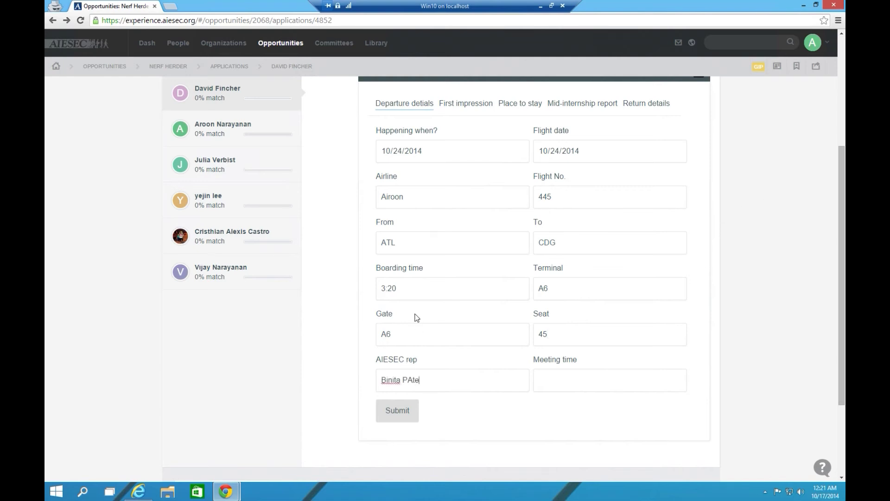
type("atel")
key("Tab")
type("4:45")
left_click(397, 411)
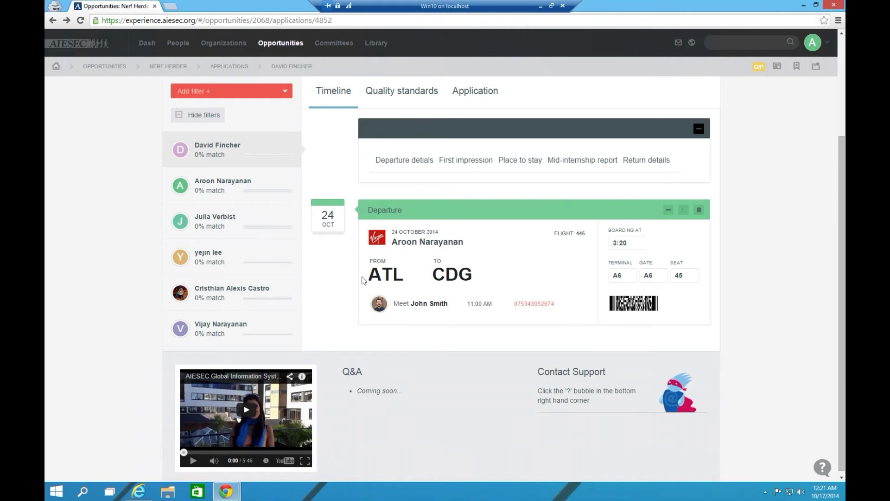
scroll(463, 343, "up", 3)
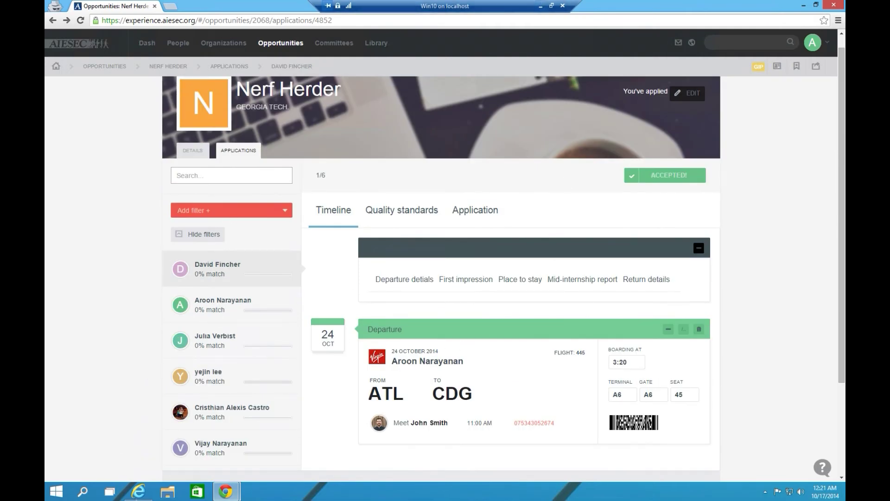
In the student portal, view the Nerf Herder timeline's ATL–CDG departure and open First impression
left_click(109, 492)
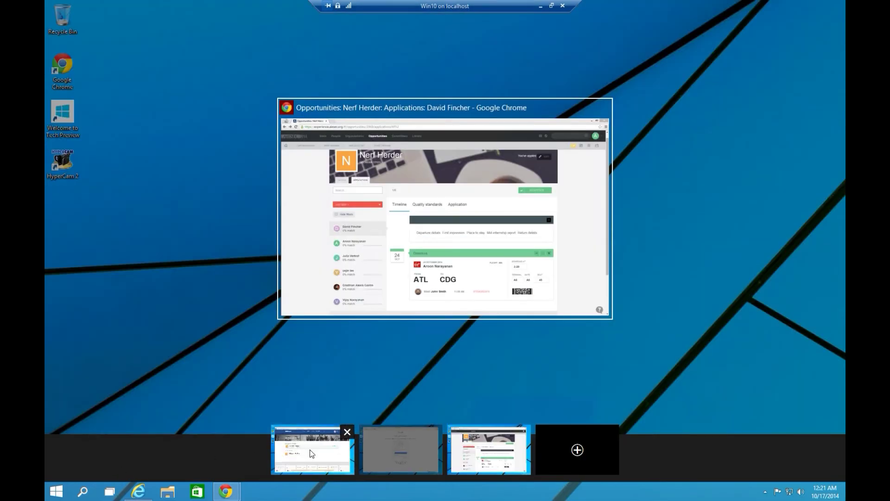
left_click(310, 449)
left_click(679, 202)
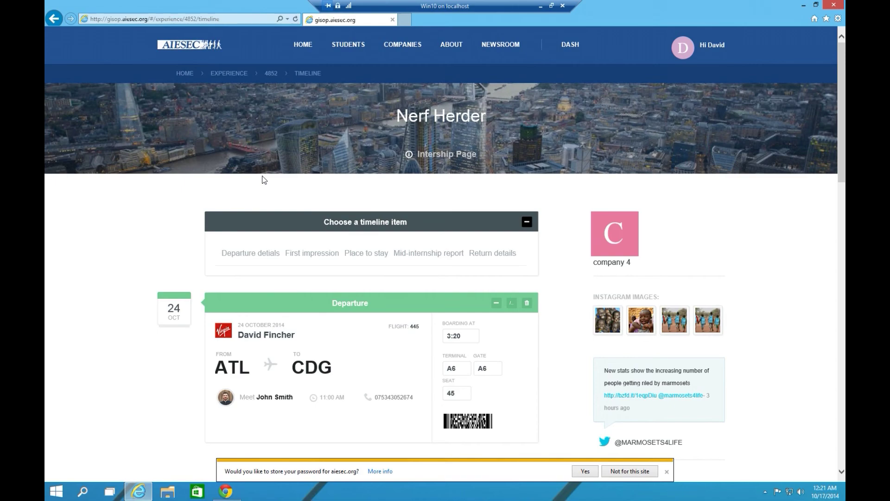
scroll(262, 180, "down", 3)
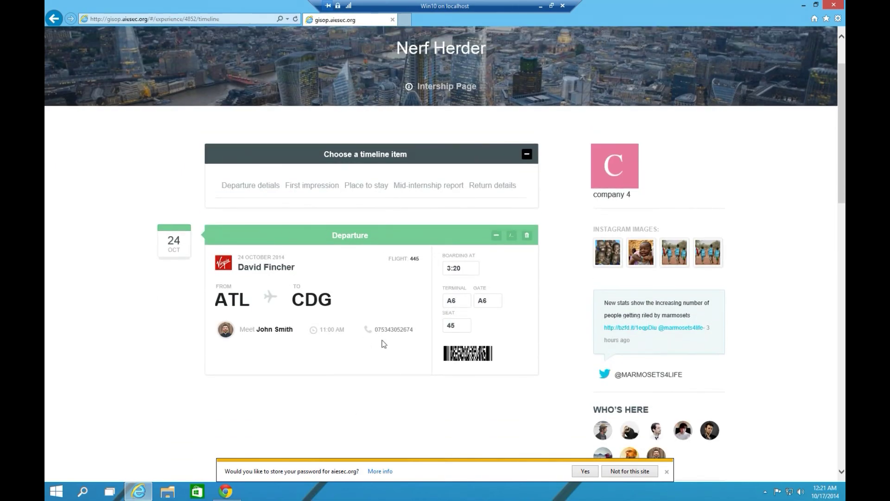
left_click(316, 187)
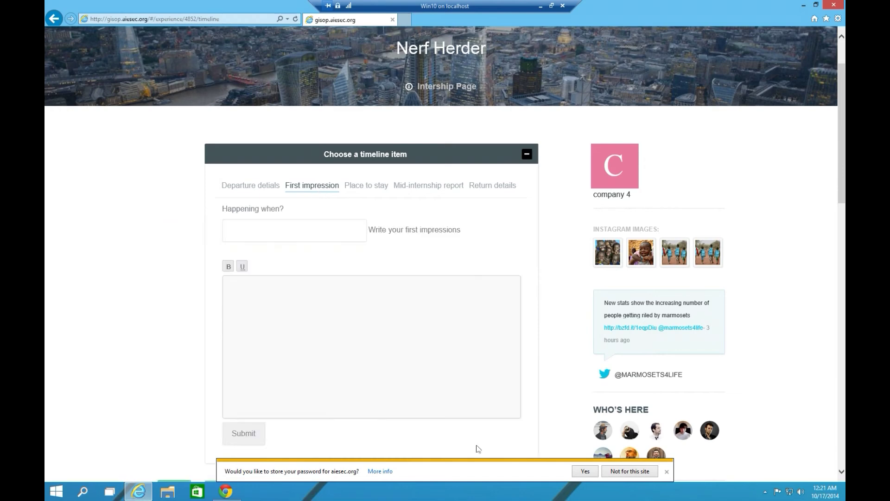
left_click(110, 491)
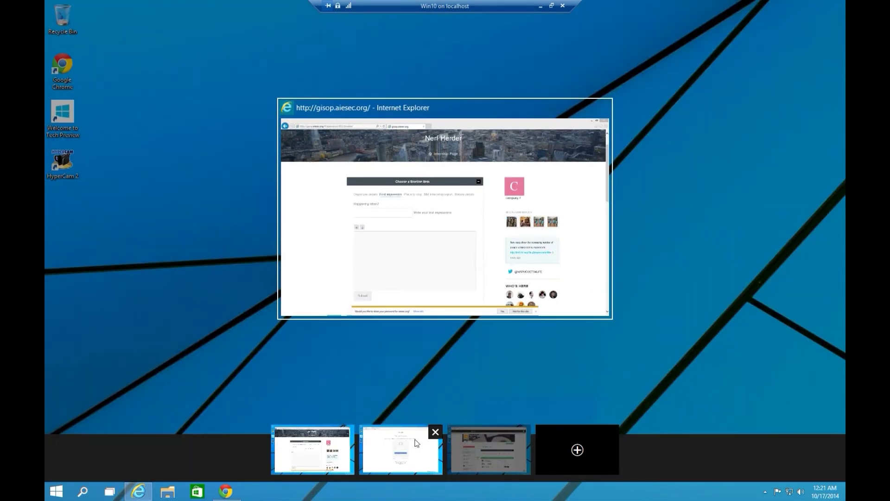
In EXPA, open First impression after briefly viewing the Mid-internship report form
left_click(475, 444)
left_click(452, 284)
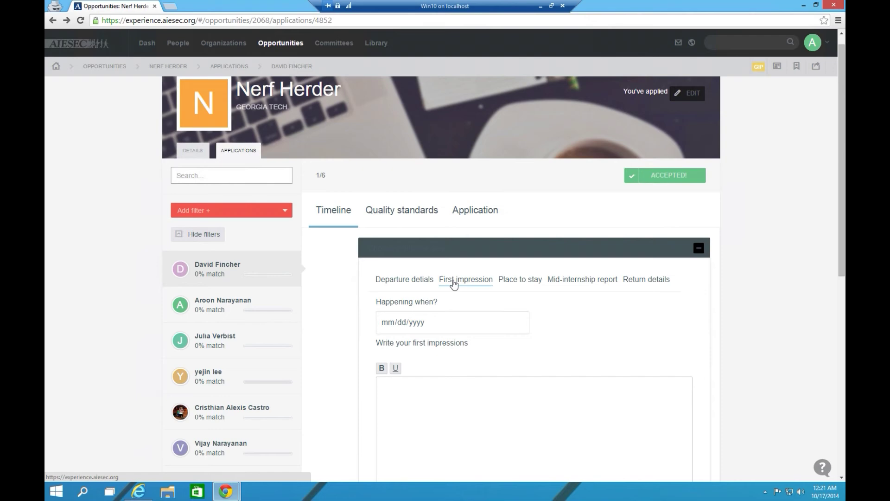
left_click(586, 285)
scroll(525, 404, "down", 3)
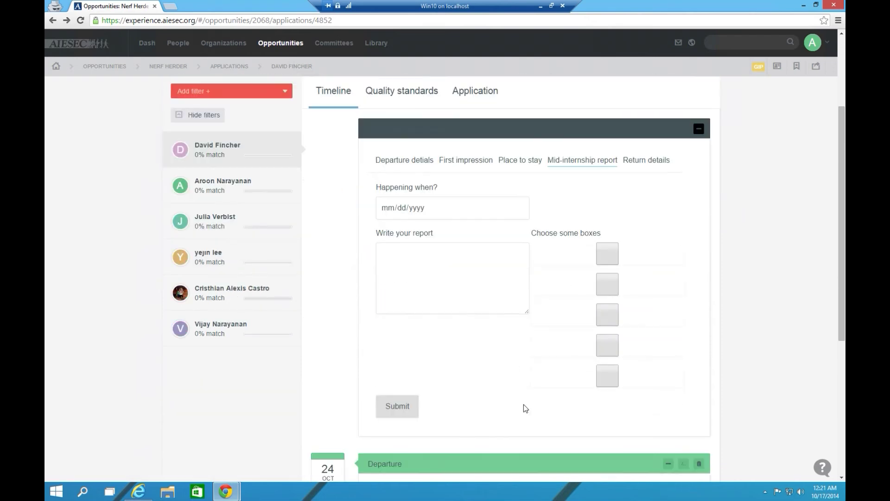
scroll(462, 250, "up", 2)
left_click(462, 250)
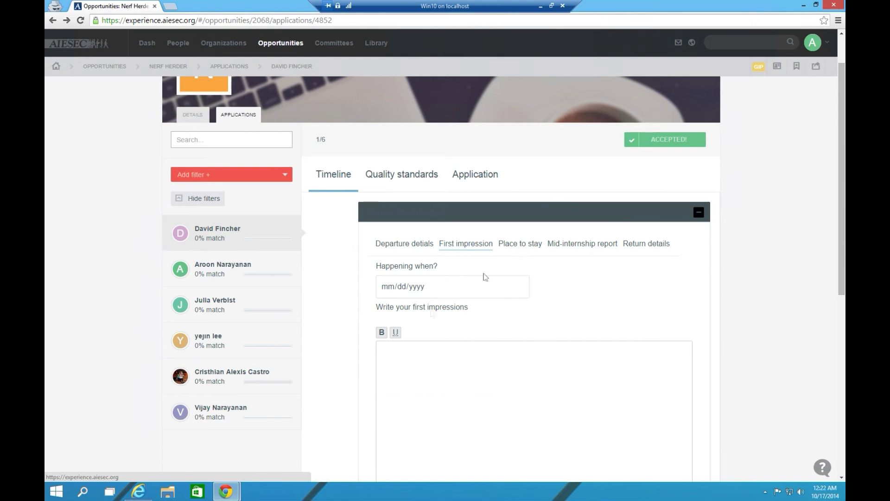
Check the student portal desktop, then return to EXPA
left_click(119, 497)
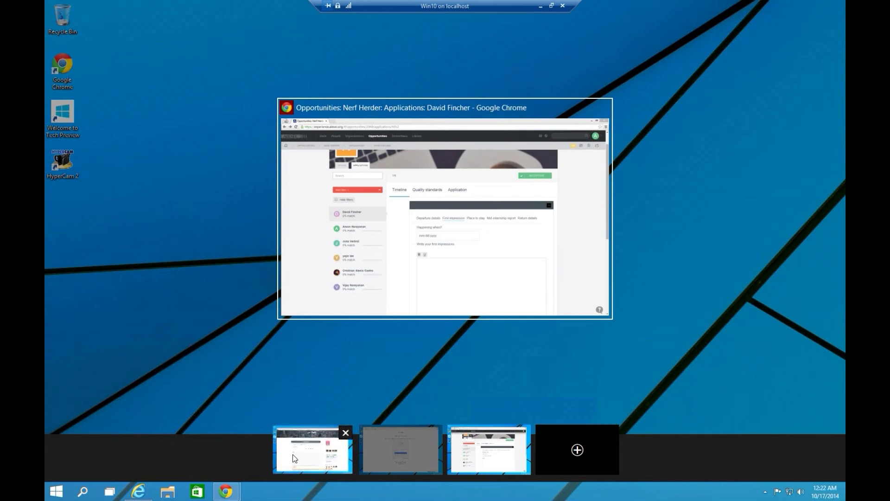
left_click(293, 454)
left_click(117, 496)
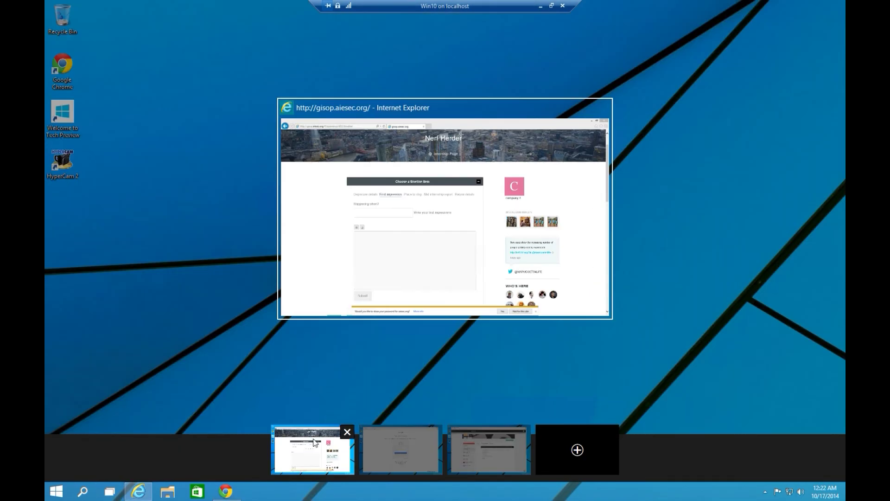
left_click(458, 446)
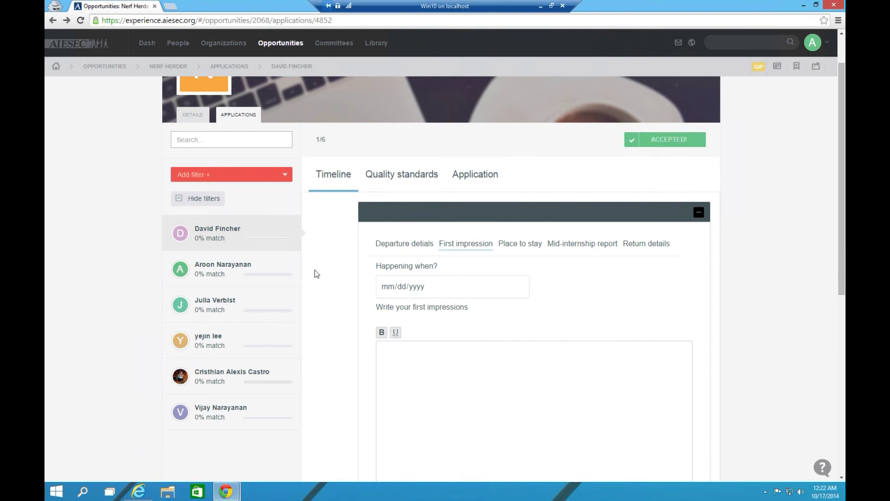
left_click(109, 491)
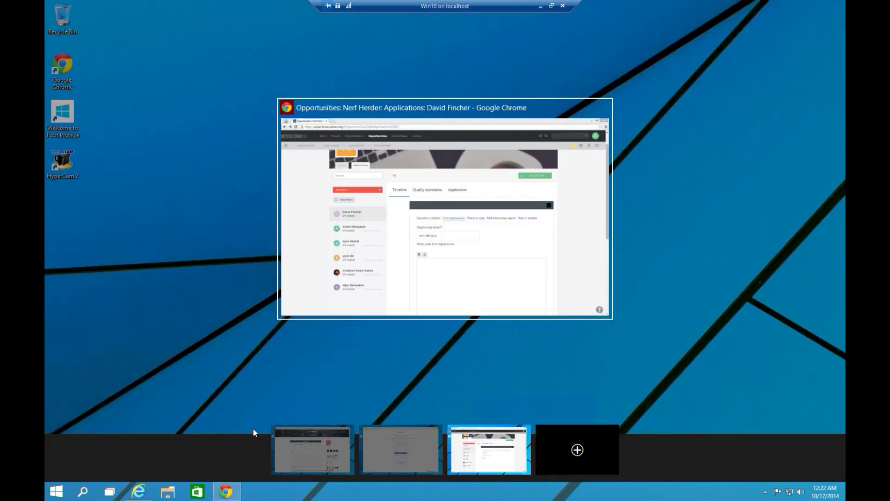
left_click(489, 453)
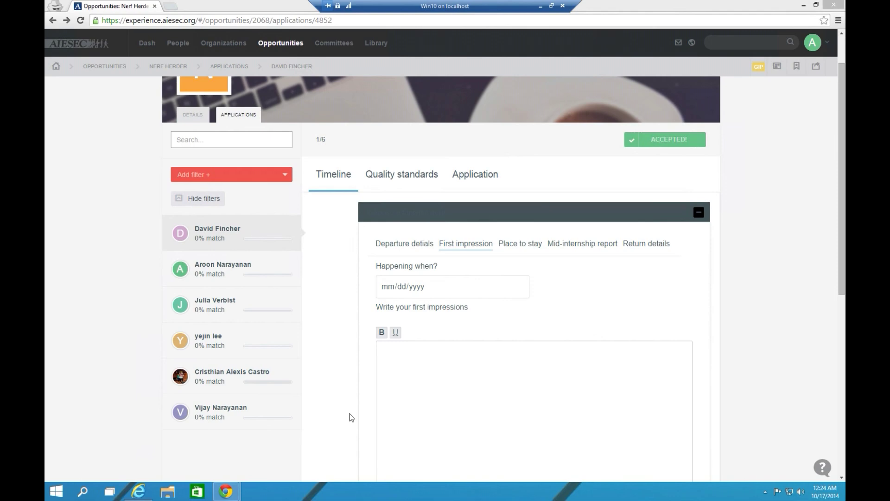
Briefly check the applicant's Application profile in EXPA
left_click(141, 493)
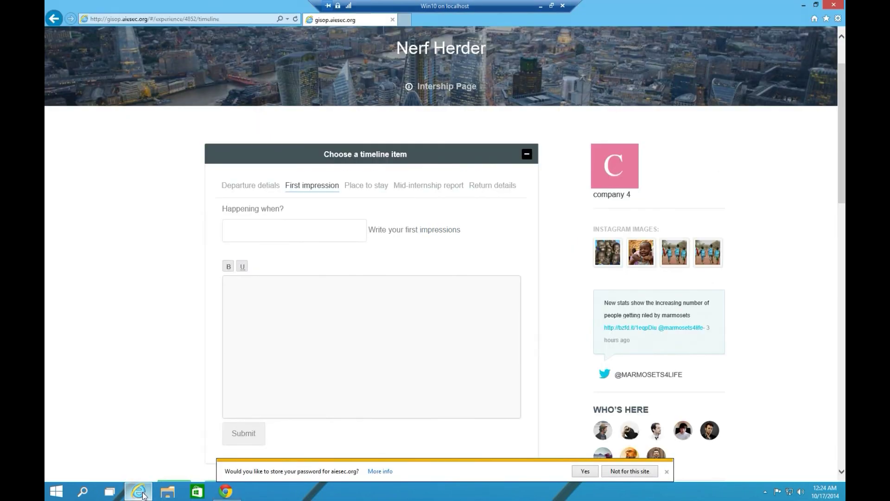
mouse_move(225, 492)
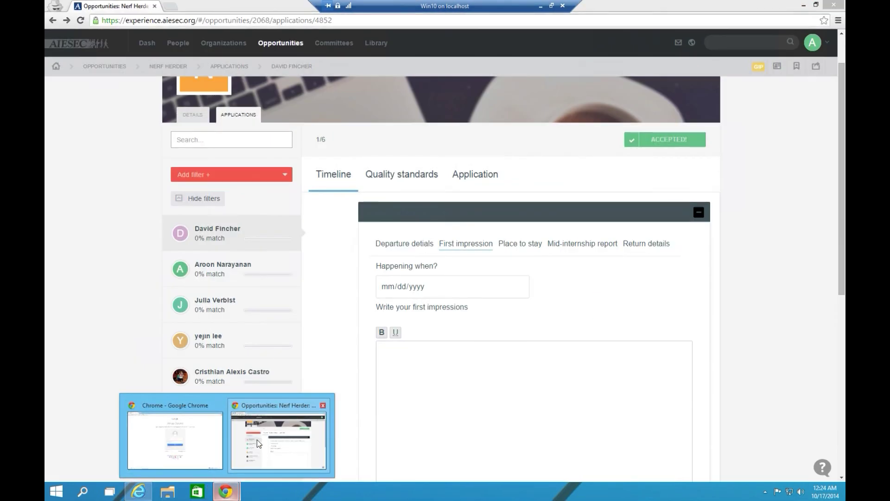
left_click(257, 440)
left_click(469, 174)
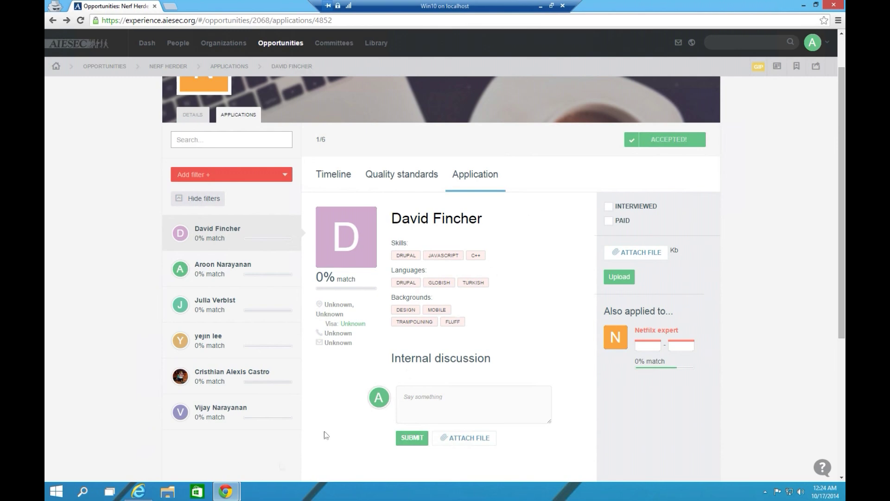
Return to the student portal and go to its HOME dashboard
left_click(138, 491)
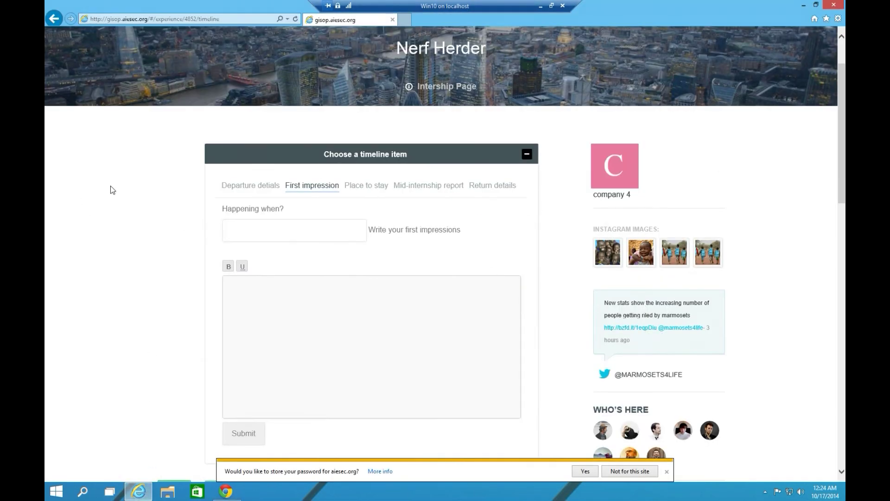
scroll(111, 185, "up", 1)
scroll(129, 165, "down", 2)
scroll(303, 91, "up", 2)
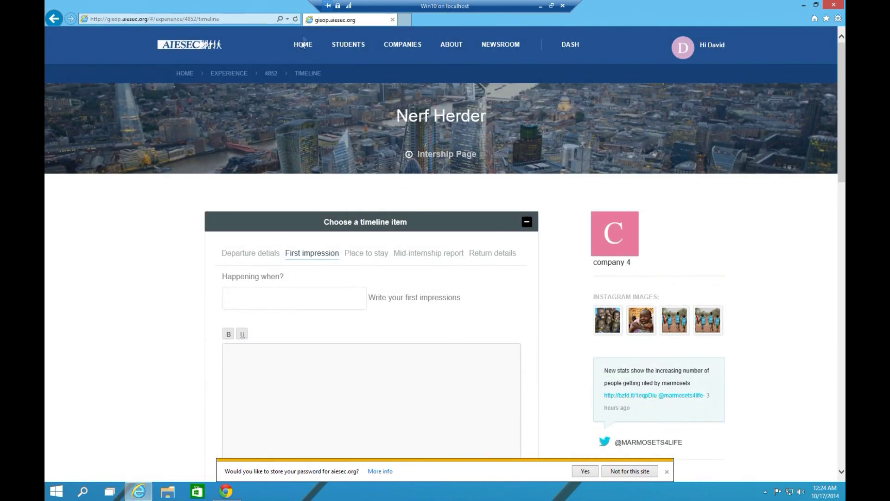
left_click(301, 45)
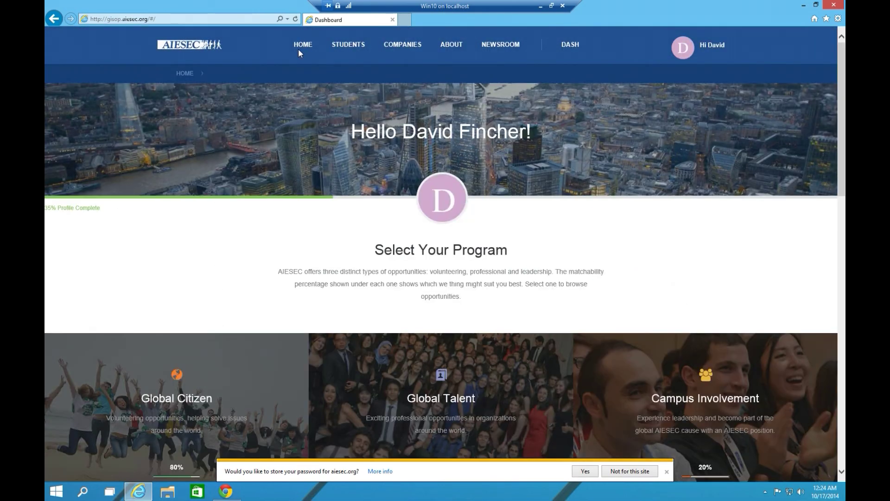